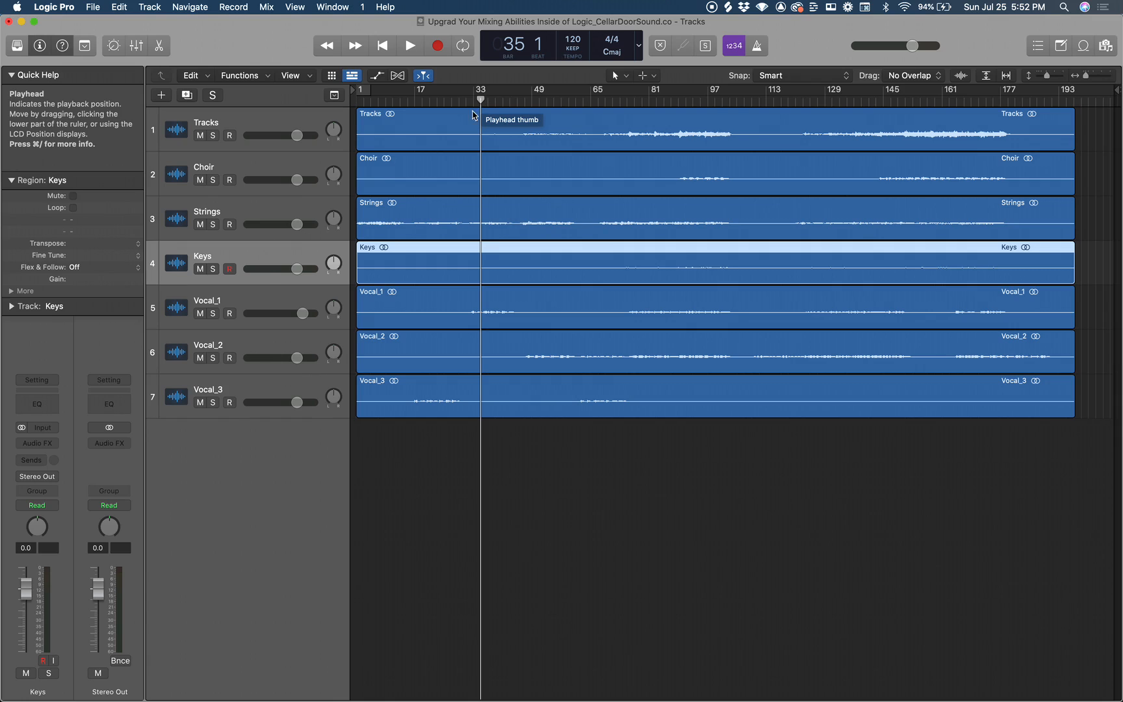
# Insert a Channel EQ on the Vocal_1 track and load its preset "Get that honk out of your vocal".
pyautogui.click(253, 294)
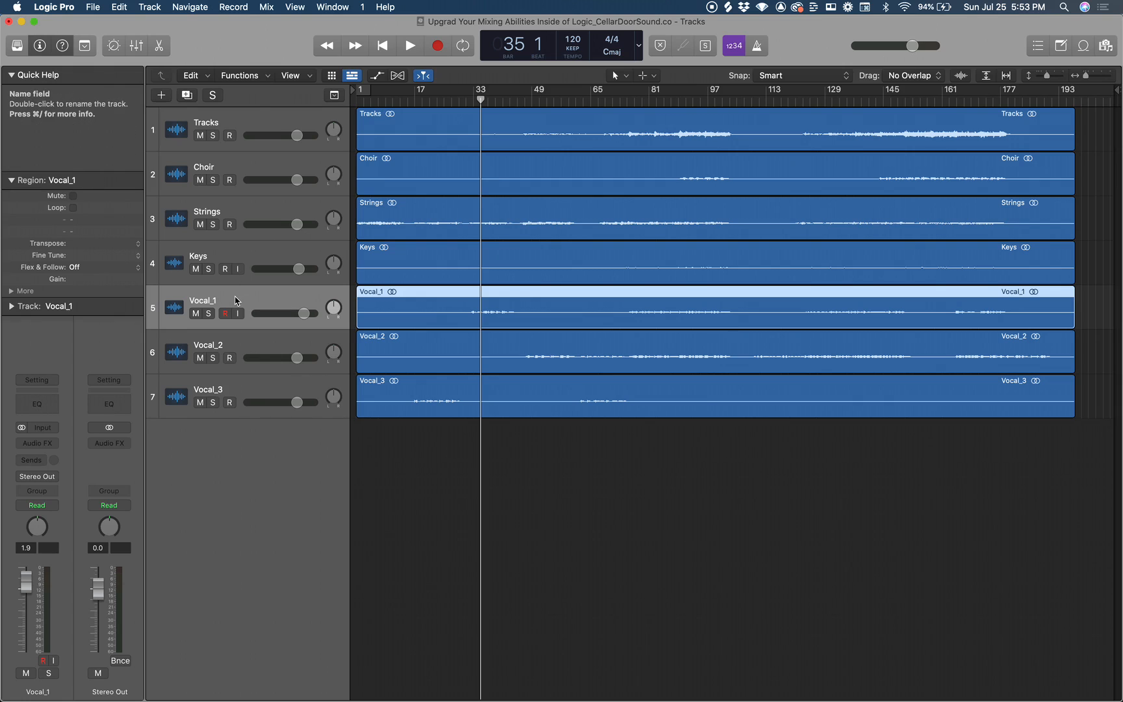
pyautogui.click(44, 401)
pyautogui.click(44, 401)
pyautogui.click(45, 400)
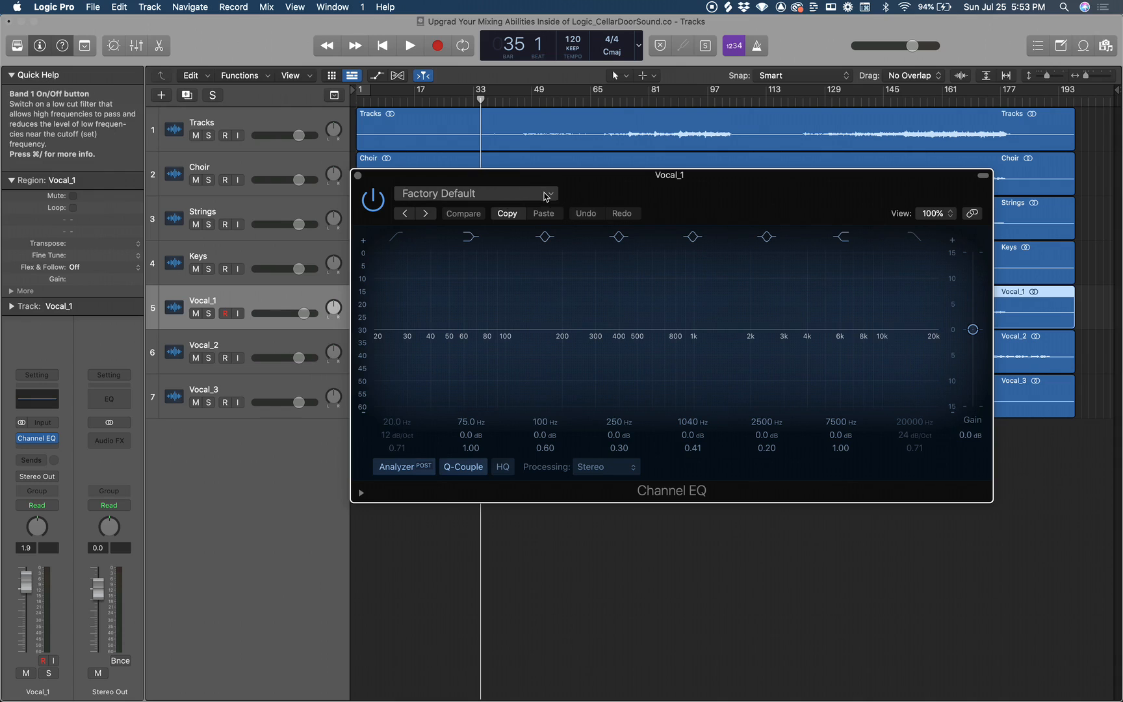
pyautogui.click(544, 195)
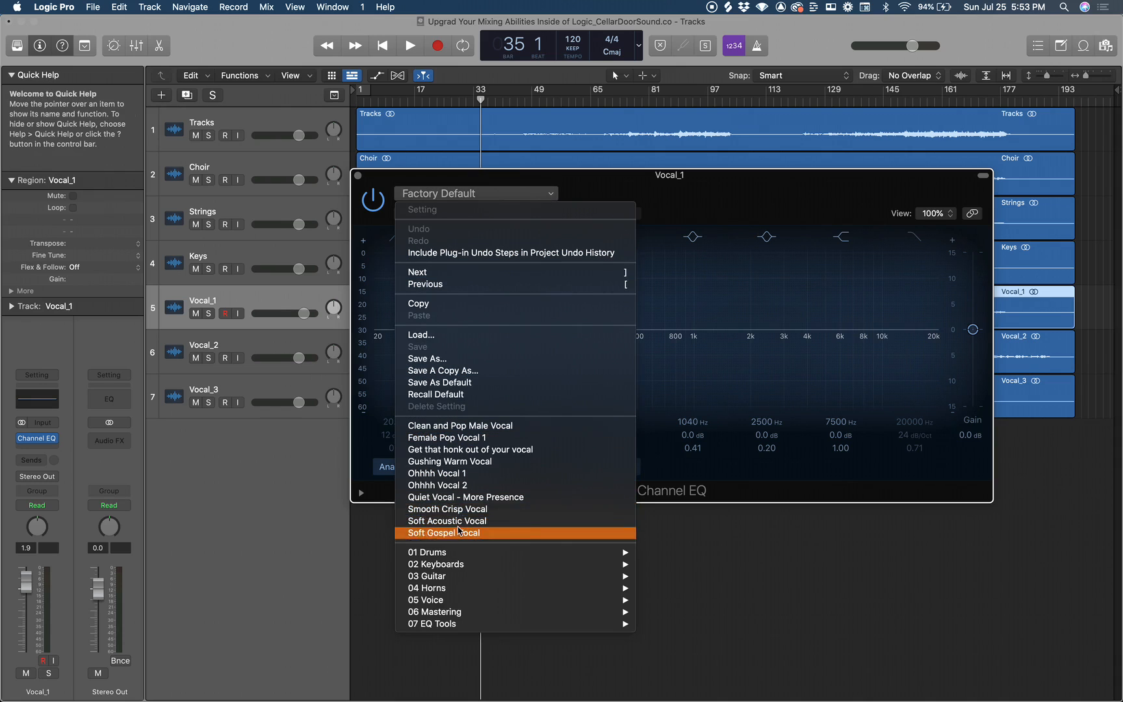
pyautogui.click(505, 450)
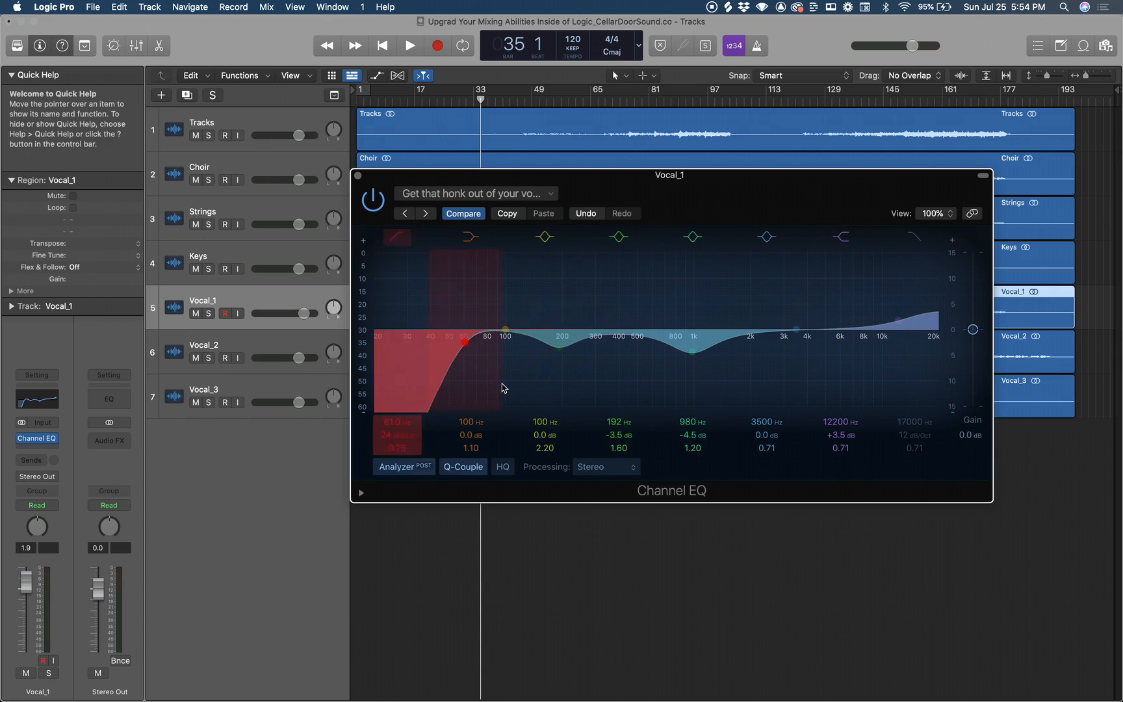
# Remove the Channel EQ from the Vocal_1 channel strip.
pyautogui.click(58, 439)
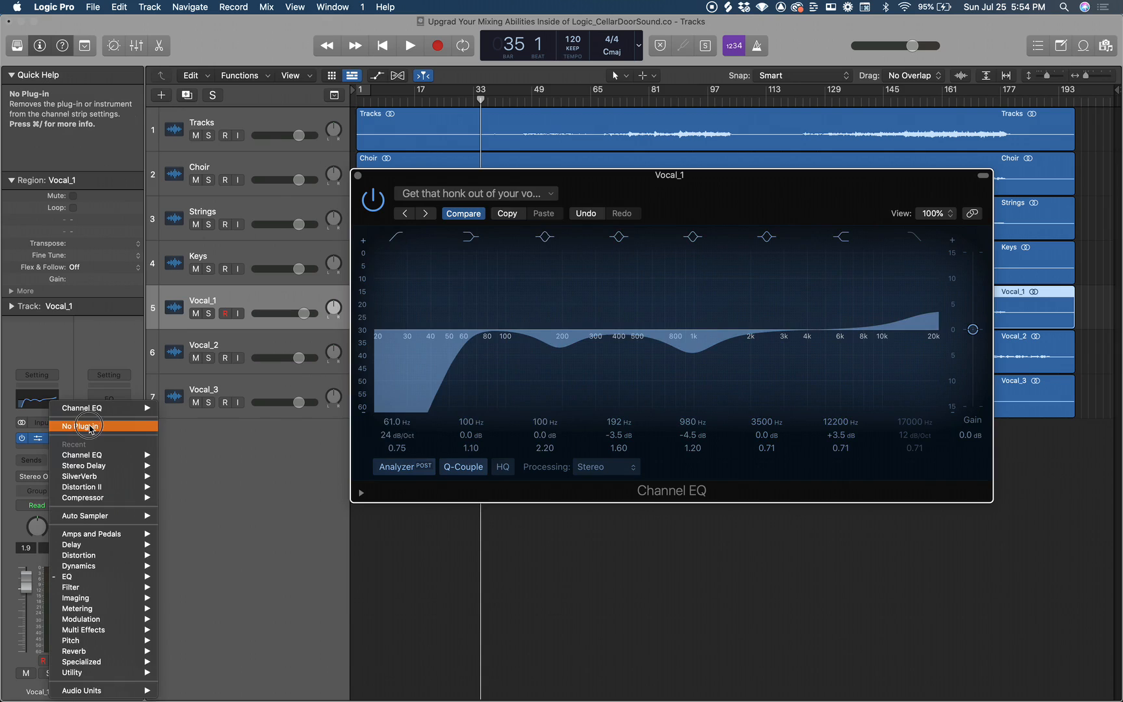
pyautogui.click(85, 425)
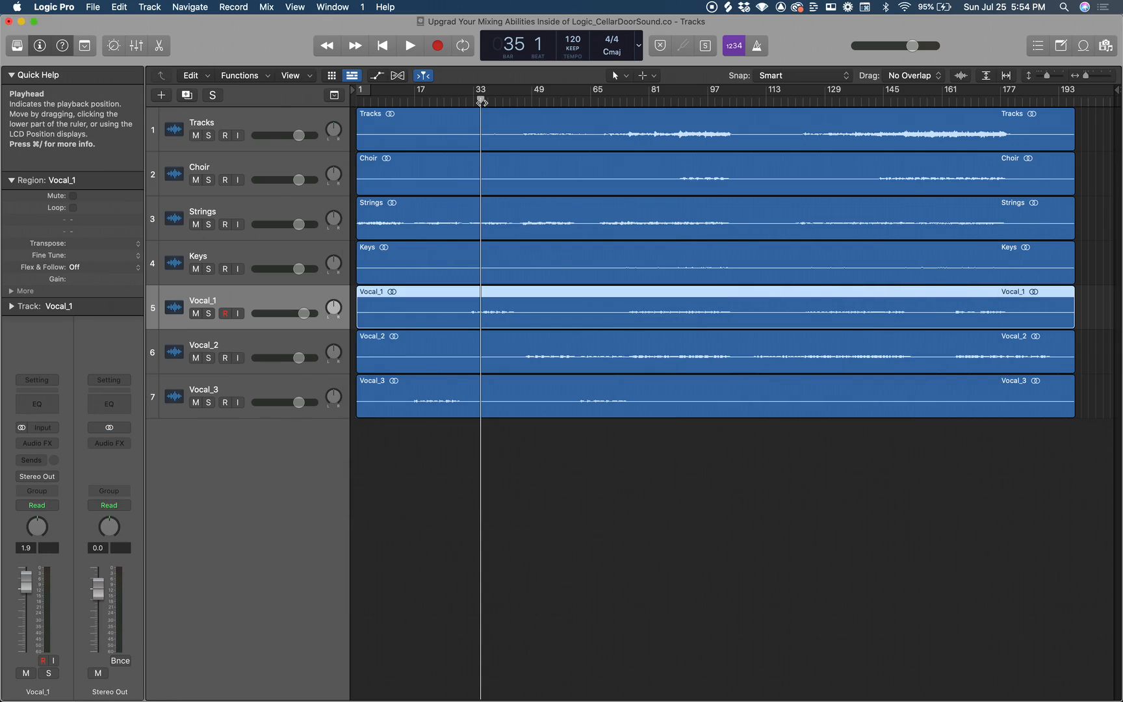
# Move the playhead to bar 32, then show the Mixer and add a Bus 1 send on the Vocal_1 channel strip.
pyautogui.moveTo(481, 99); pyautogui.dragTo(469, 99)
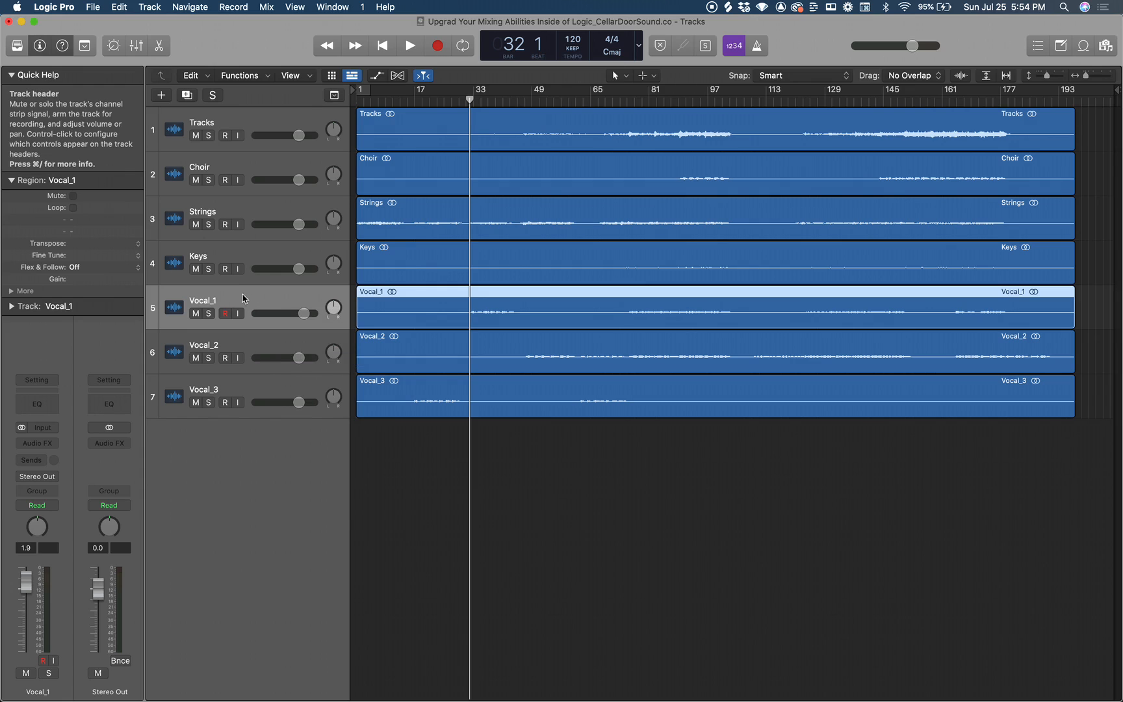
pyautogui.click(138, 46)
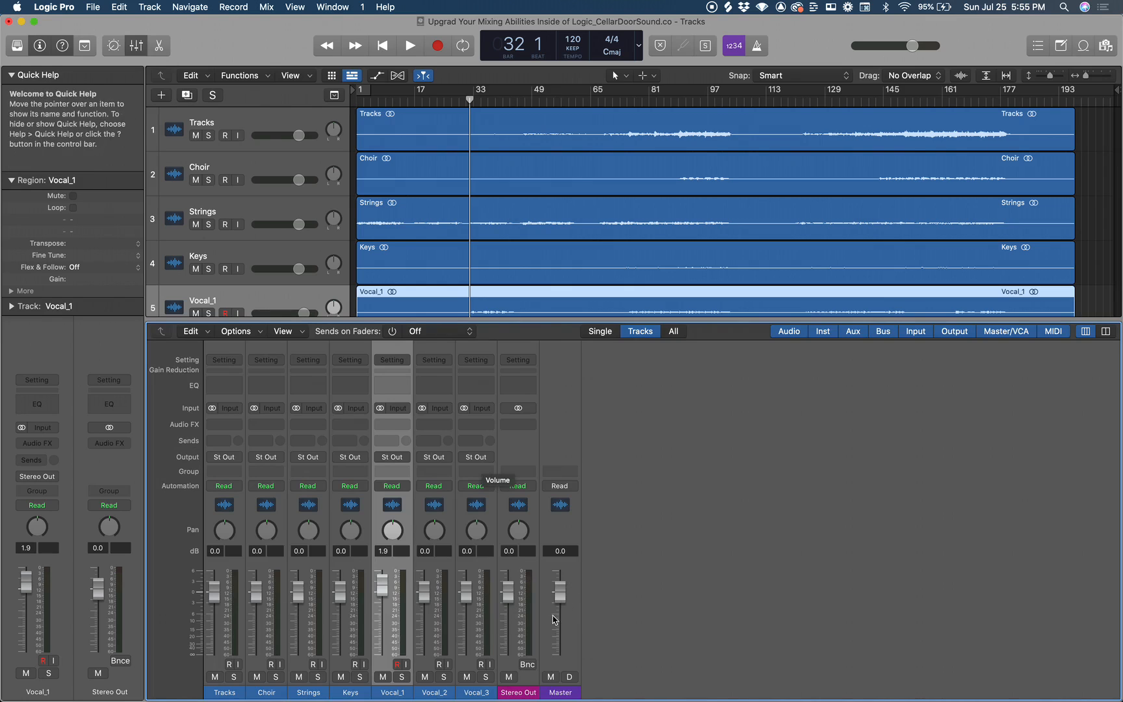
pyautogui.scroll(-3, 520, 266)
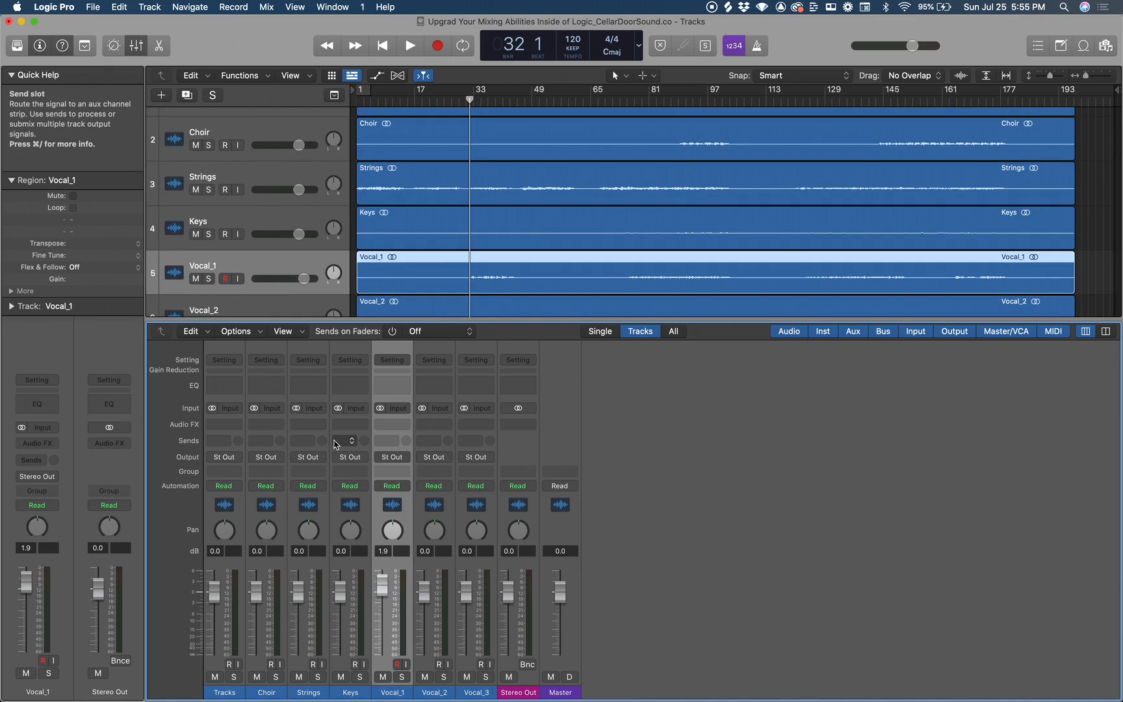
pyautogui.click(395, 442)
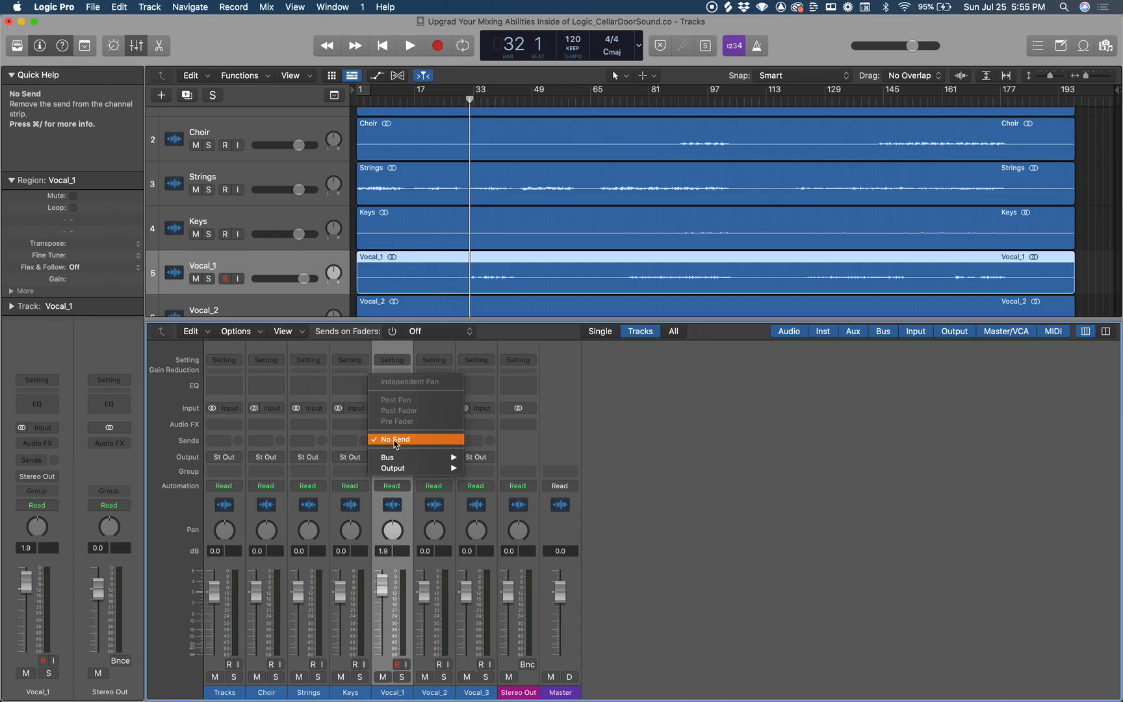
pyautogui.moveTo(404, 459)
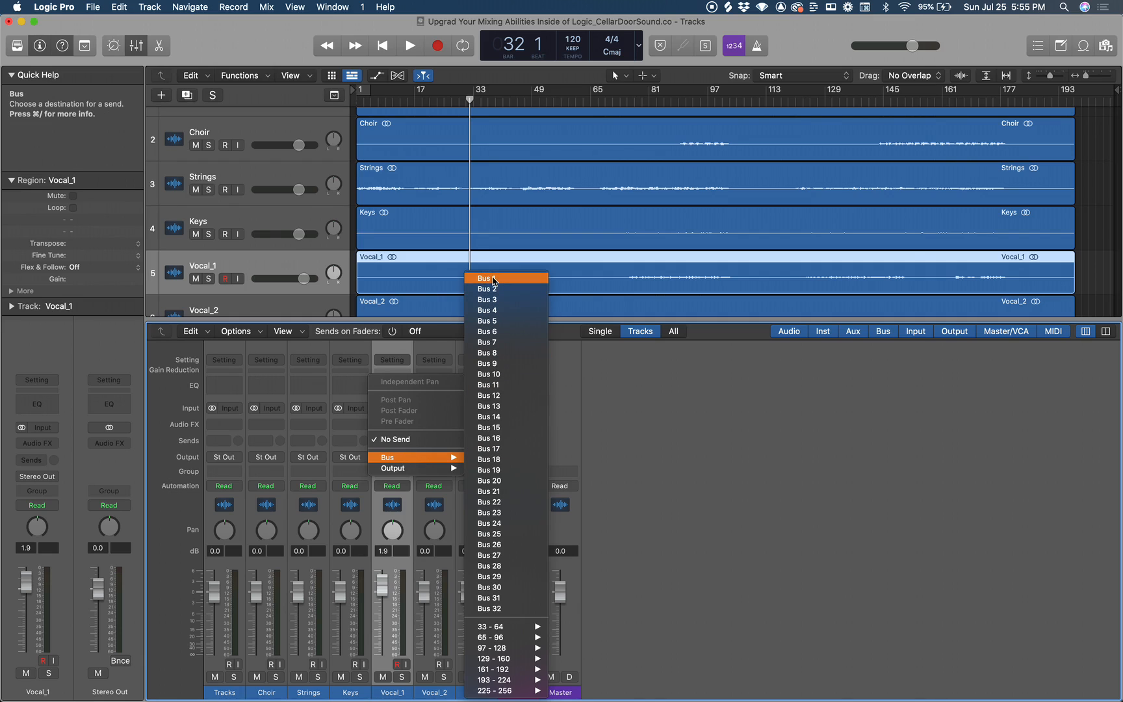
pyautogui.click(493, 279)
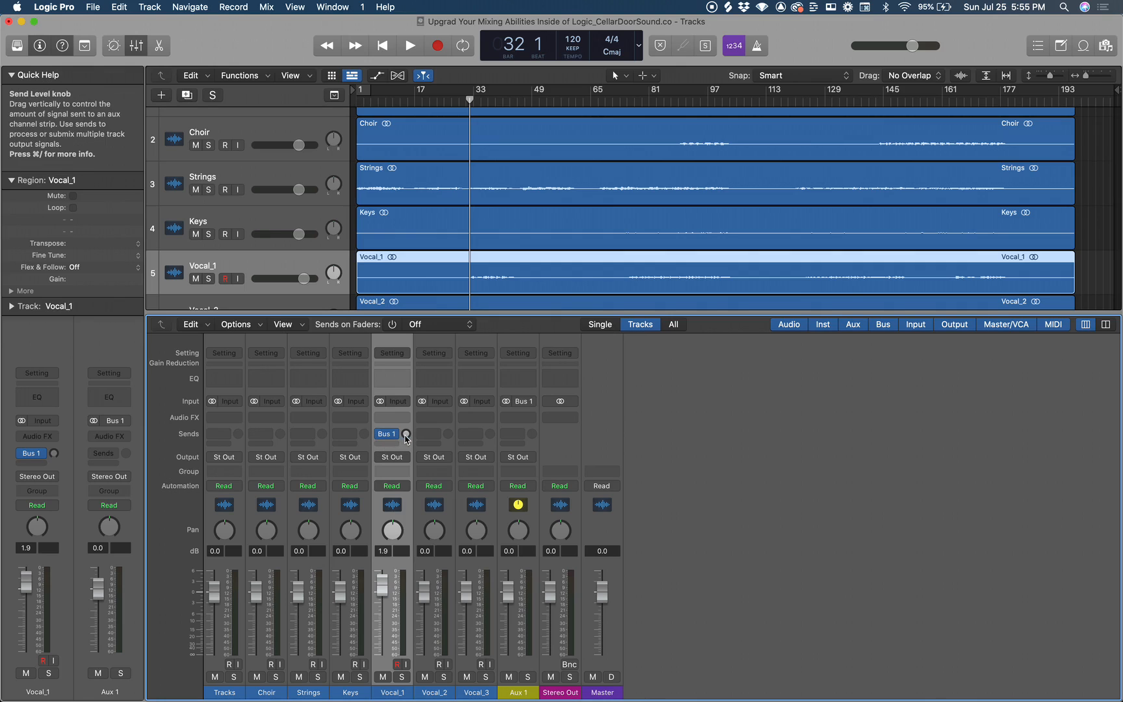
# Try raising the Bus 1 send level on Vocal_1 and bring it back down to -∞.
pyautogui.click(406, 434)
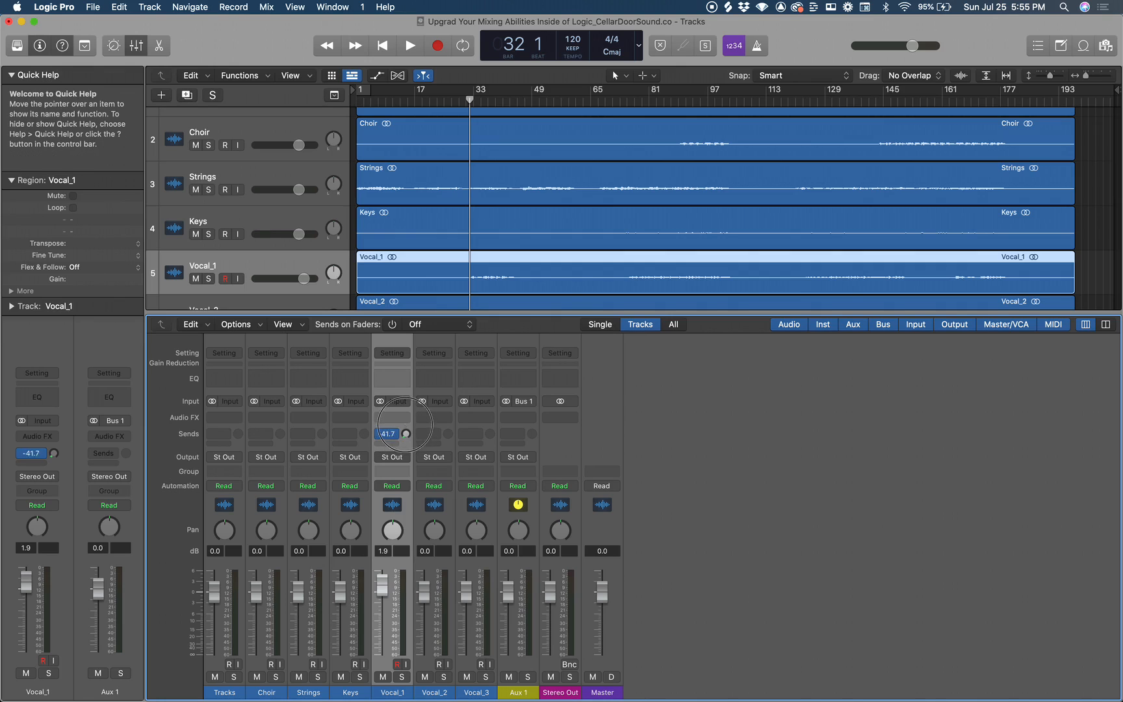
pyautogui.moveTo(406, 434); pyautogui.dragTo(401, 379)
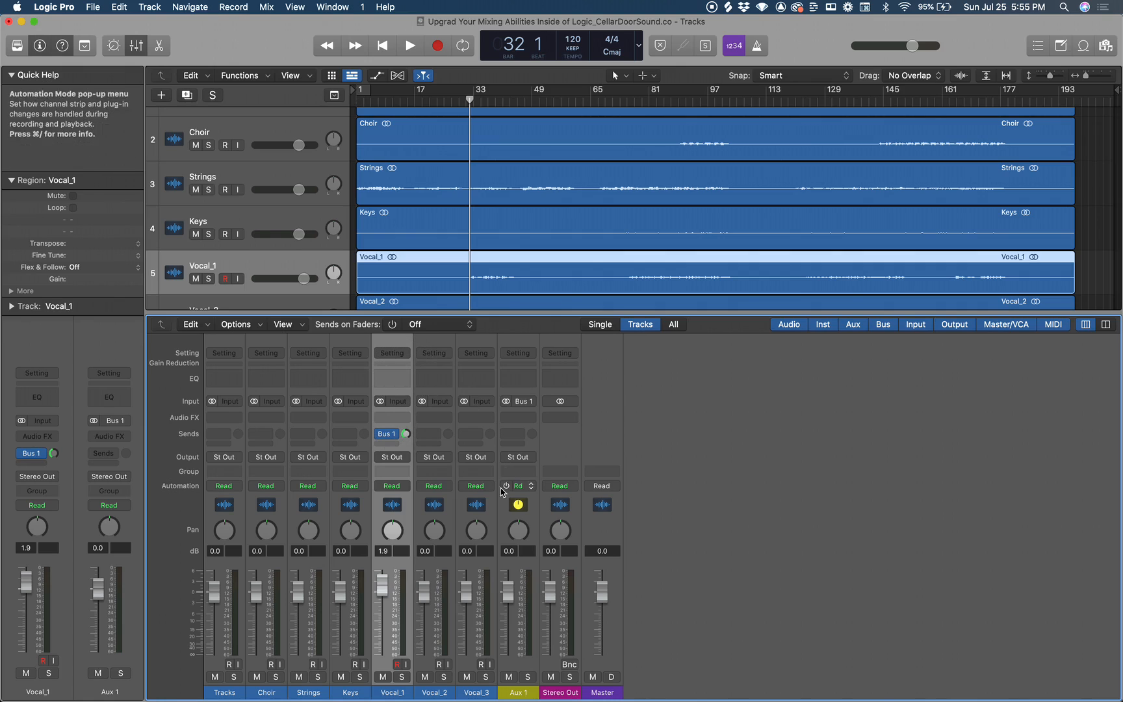
pyautogui.moveTo(405, 434); pyautogui.dragTo(403, 515)
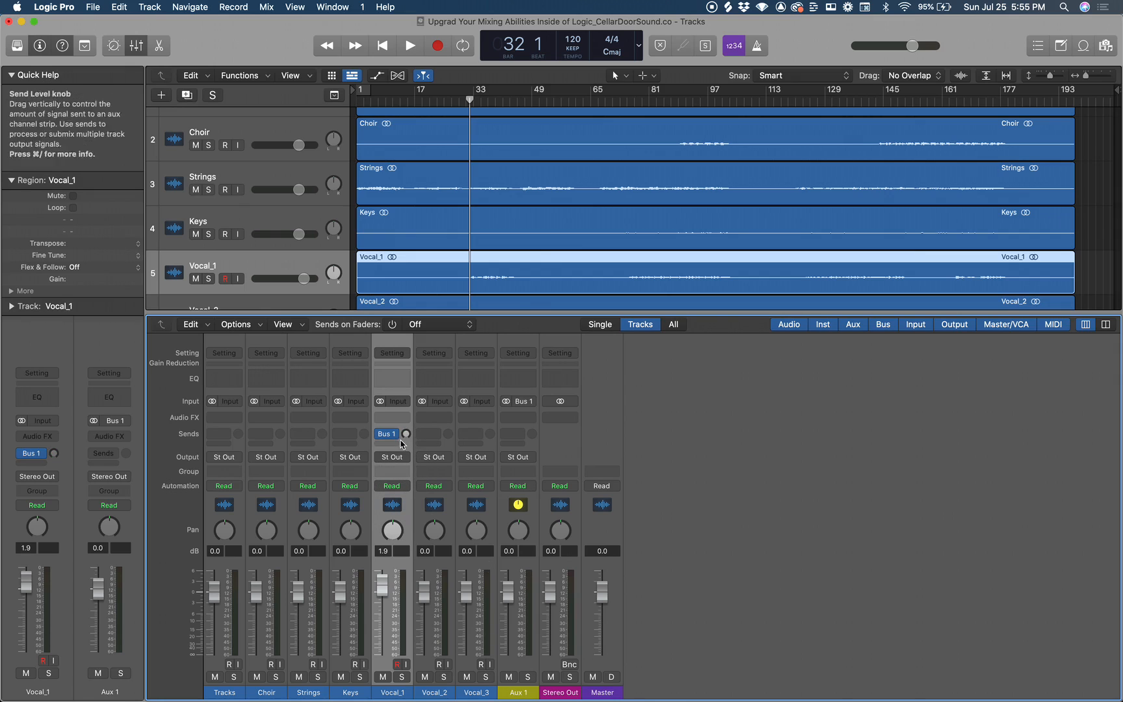
pyautogui.moveTo(407, 435); pyautogui.dragTo(403, 364)
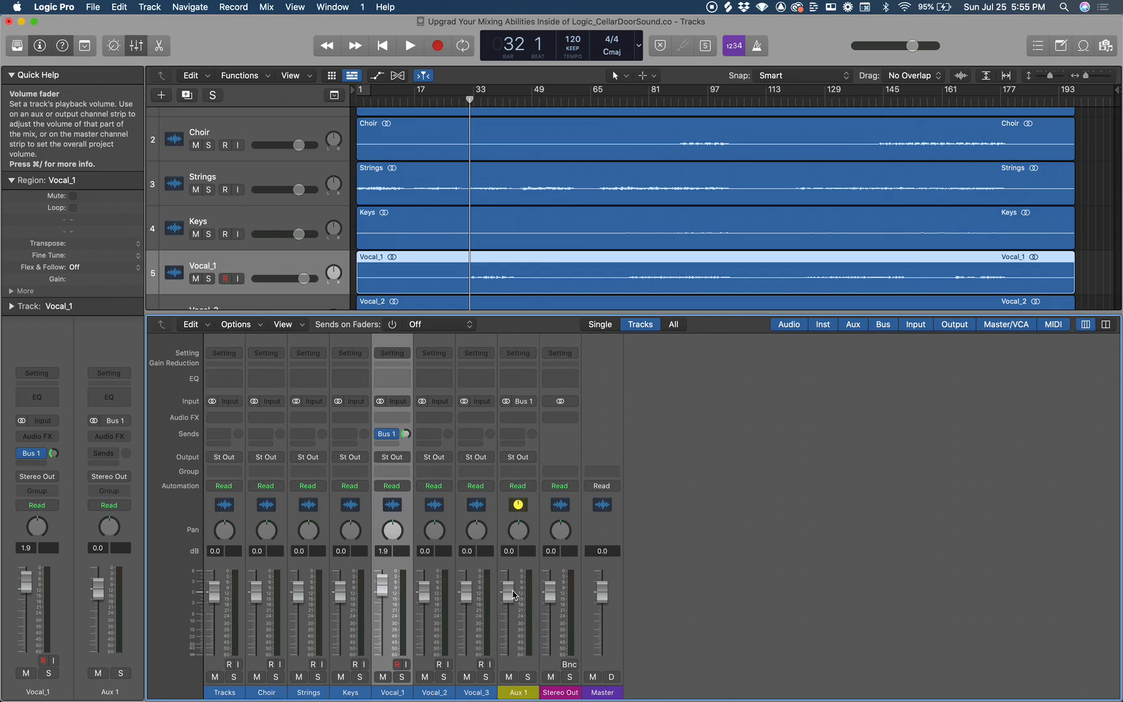
pyautogui.moveTo(406, 434); pyautogui.dragTo(408, 498)
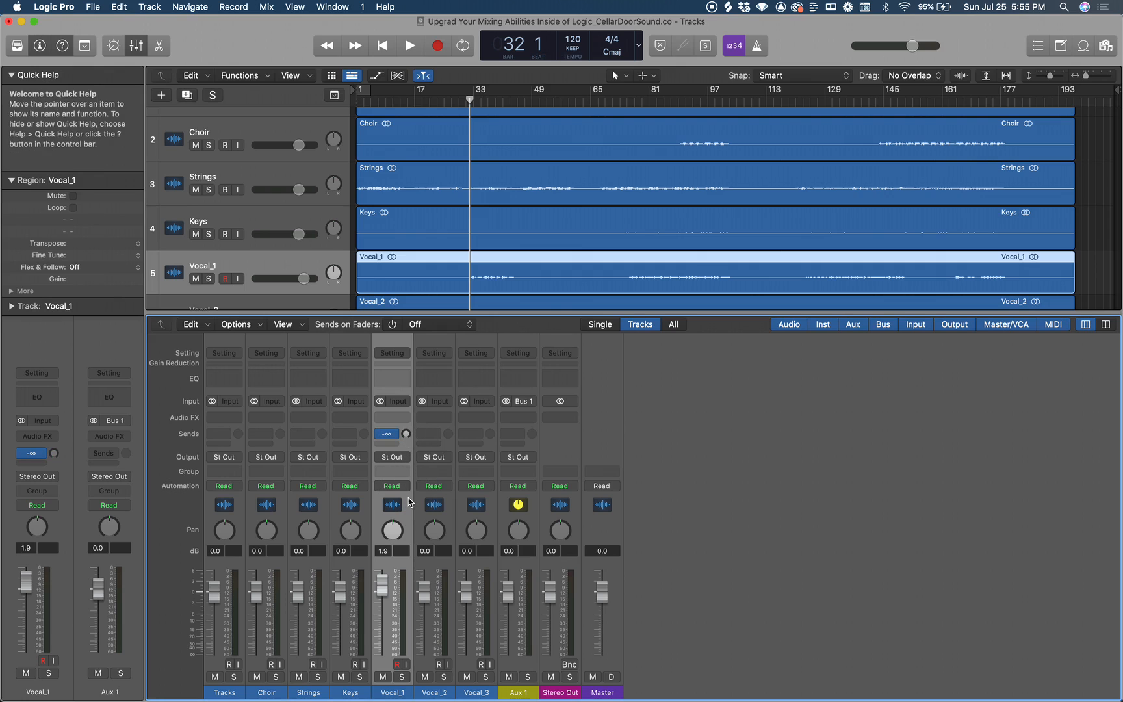
# Insert a Channel EQ and a stereo SilverVerb on the Aux 1 channel strip.
pyautogui.click(517, 376)
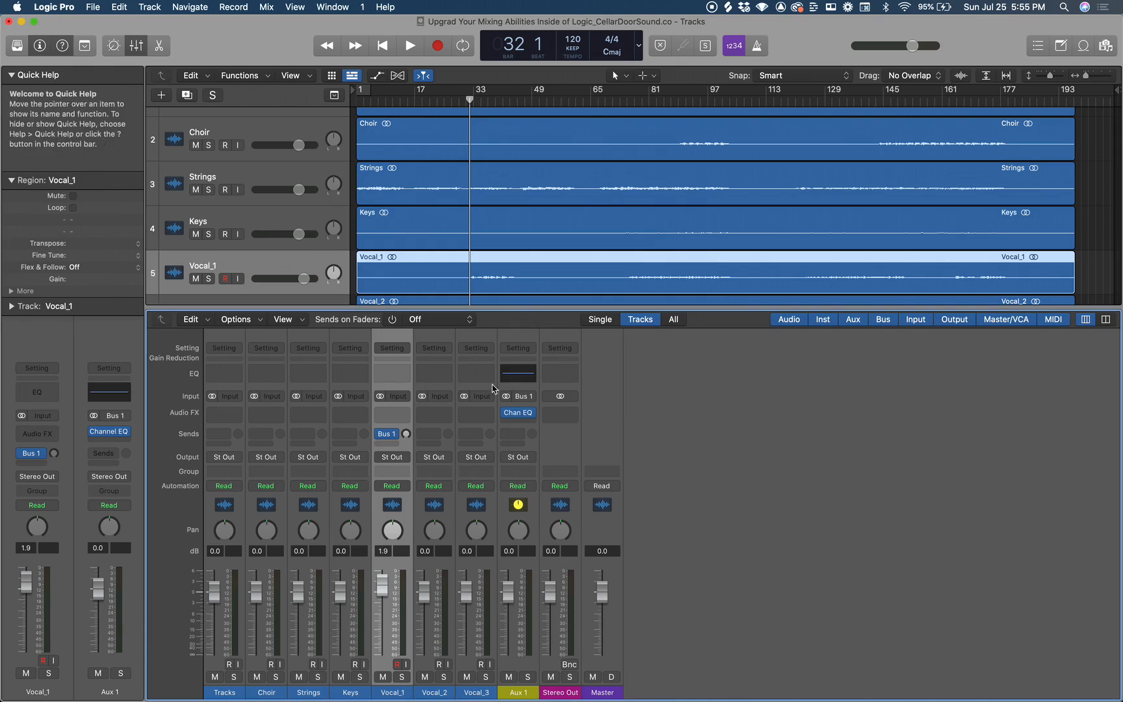
pyautogui.click(533, 418)
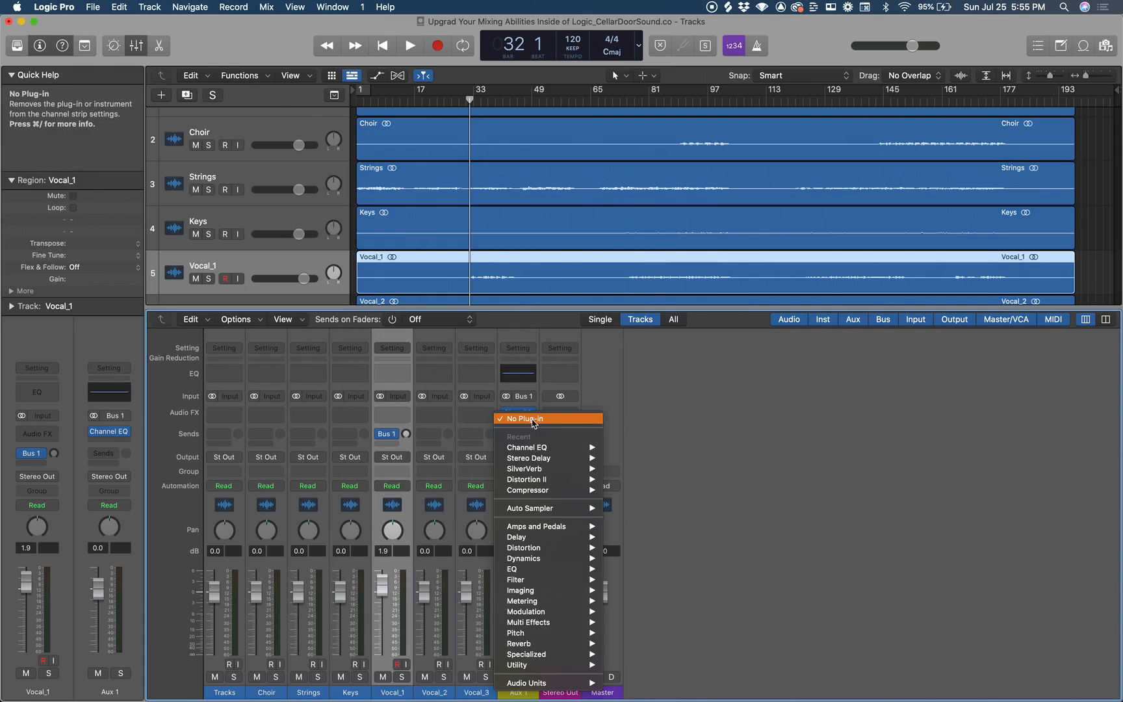
pyautogui.moveTo(562, 468)
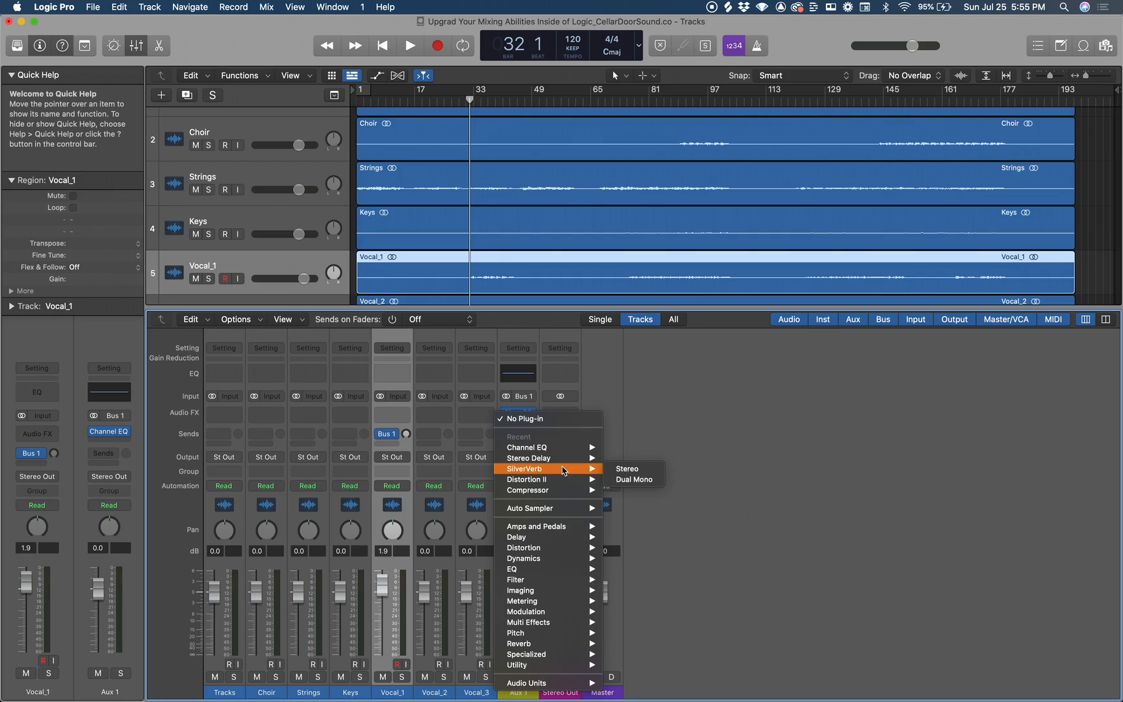
pyautogui.click(628, 472)
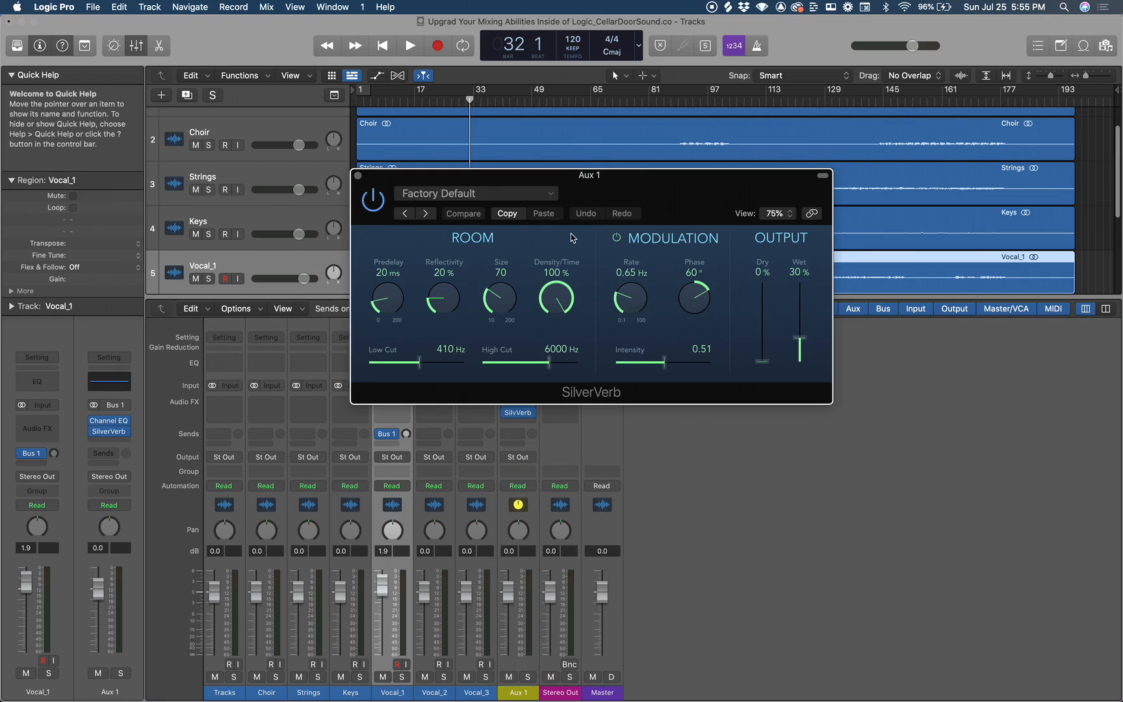
# Move the SilverVerb window clear of the channel strips and load the Hall preset.
pyautogui.moveTo(557, 176); pyautogui.dragTo(750, 122)
pyautogui.click(713, 141)
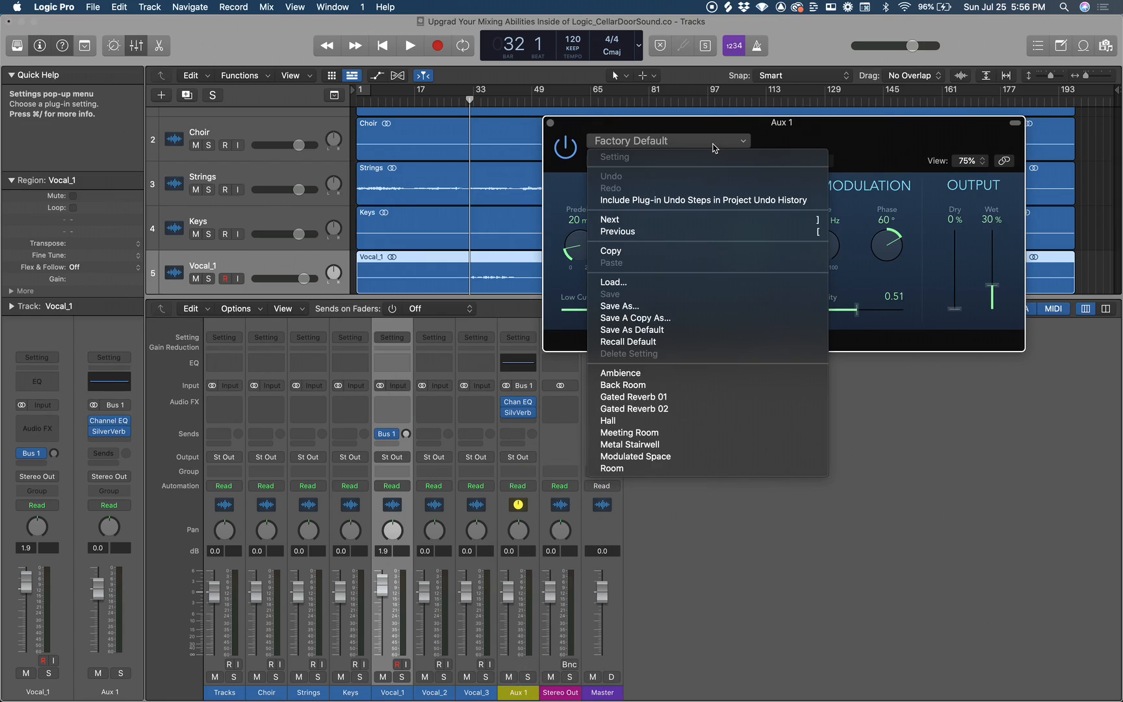
pyautogui.click(643, 421)
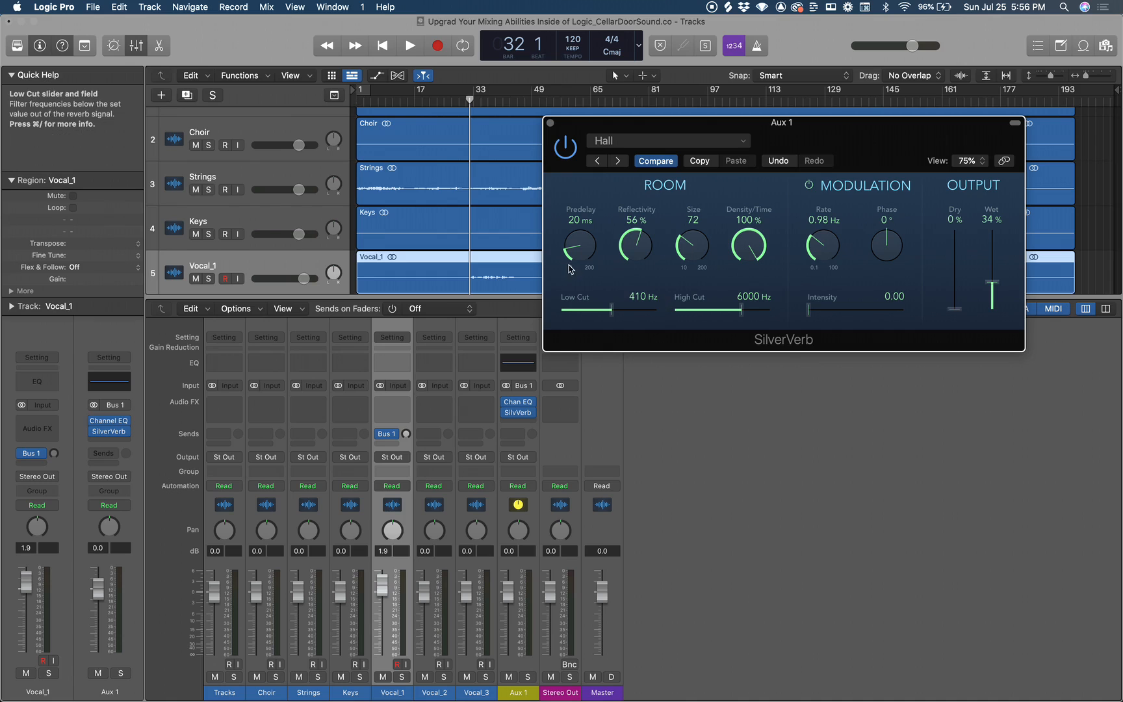
# Solo the Vocal_1 track and set a cycle area from about bar 32 across its first phrase.
pyautogui.click(208, 279)
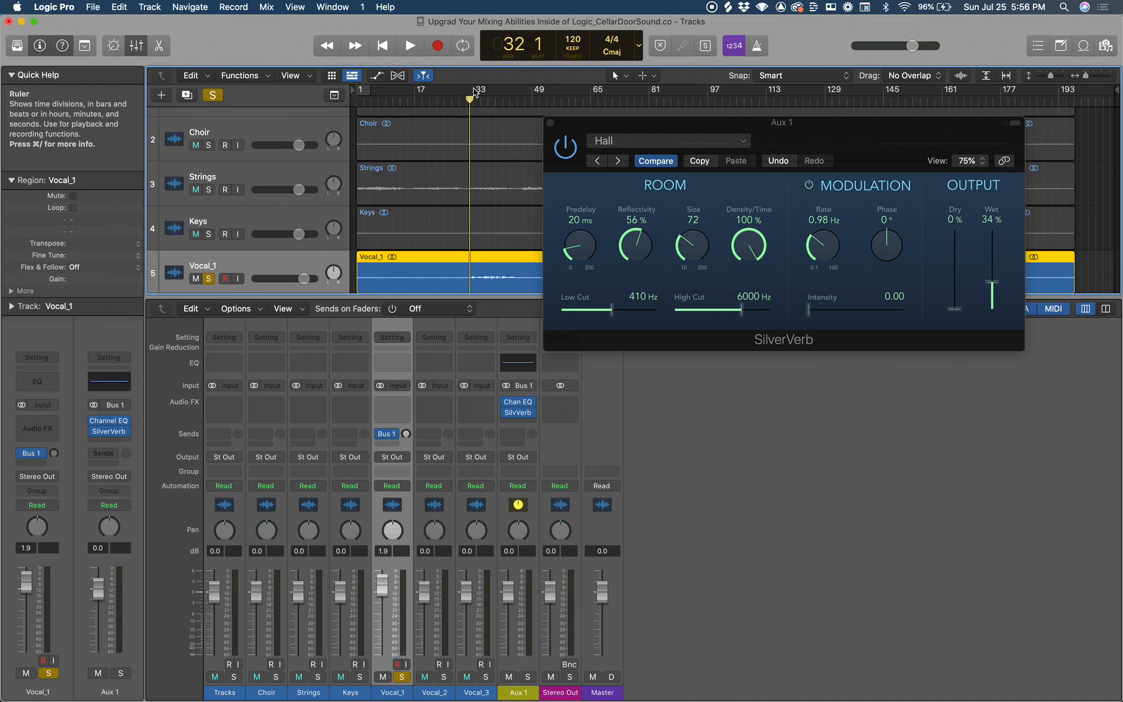
pyautogui.moveTo(471, 92); pyautogui.dragTo(517, 92)
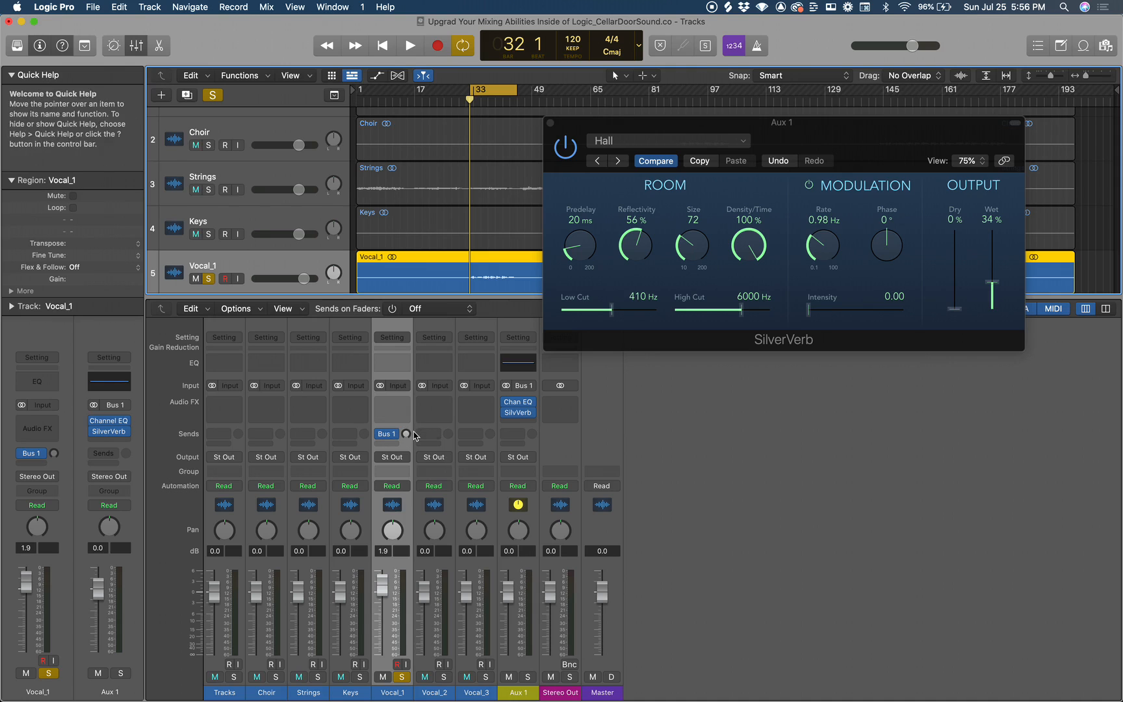
# Play the soloed vocal while raising the Vocal_1 send level to Bus 1, and stop playback.
pyautogui.press('space')
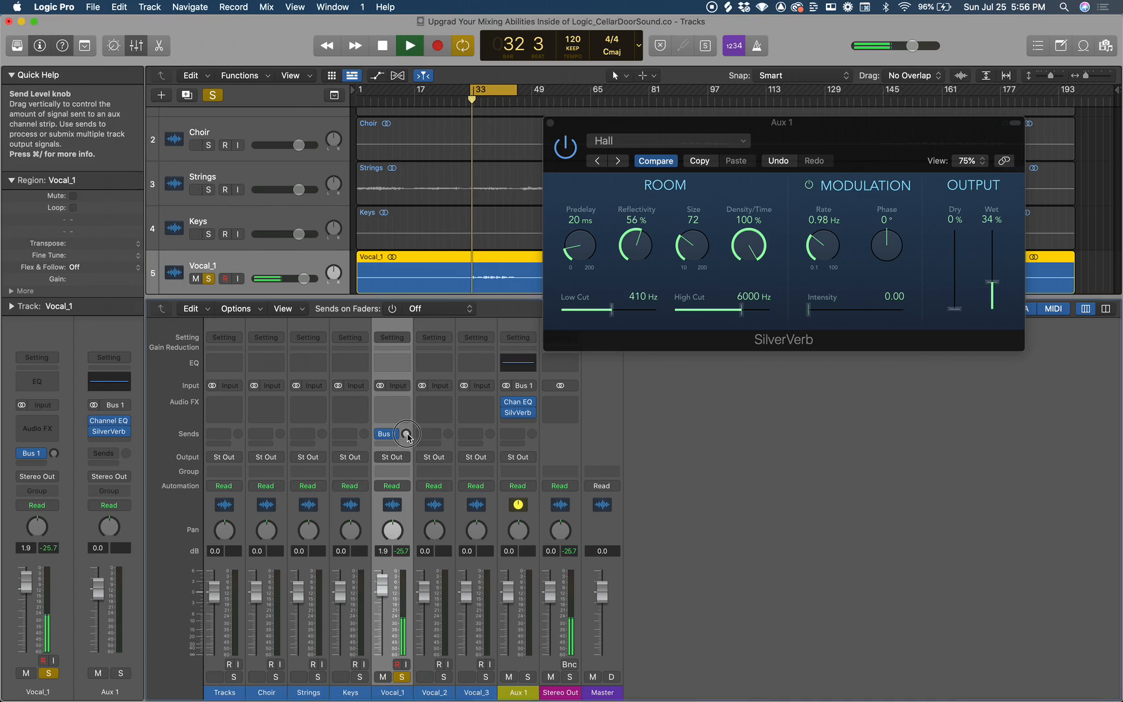
pyautogui.moveTo(408, 437); pyautogui.dragTo(393, 359)
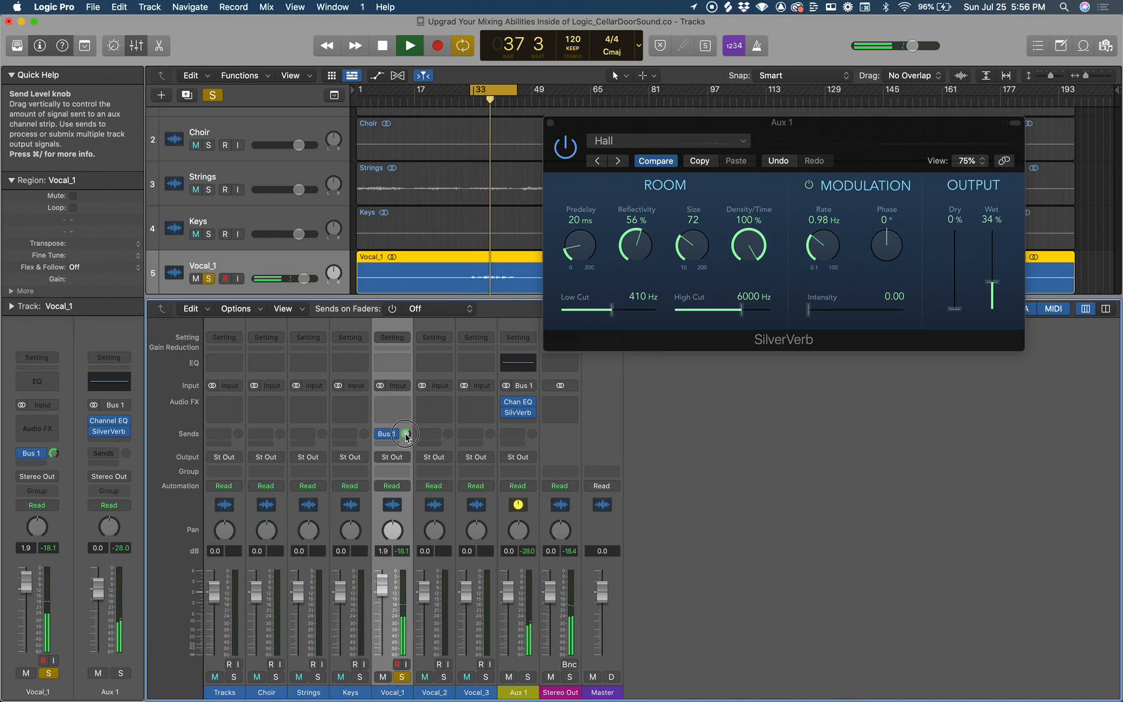
pyautogui.moveTo(406, 434); pyautogui.dragTo(405, 436)
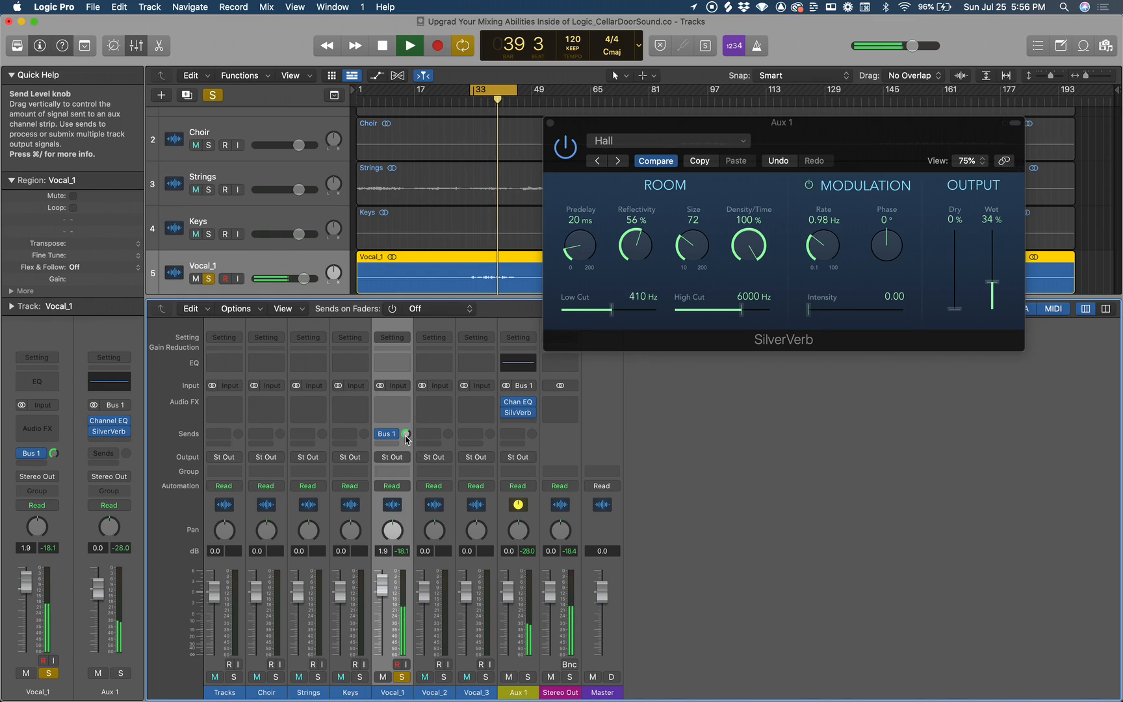
pyautogui.press('space')
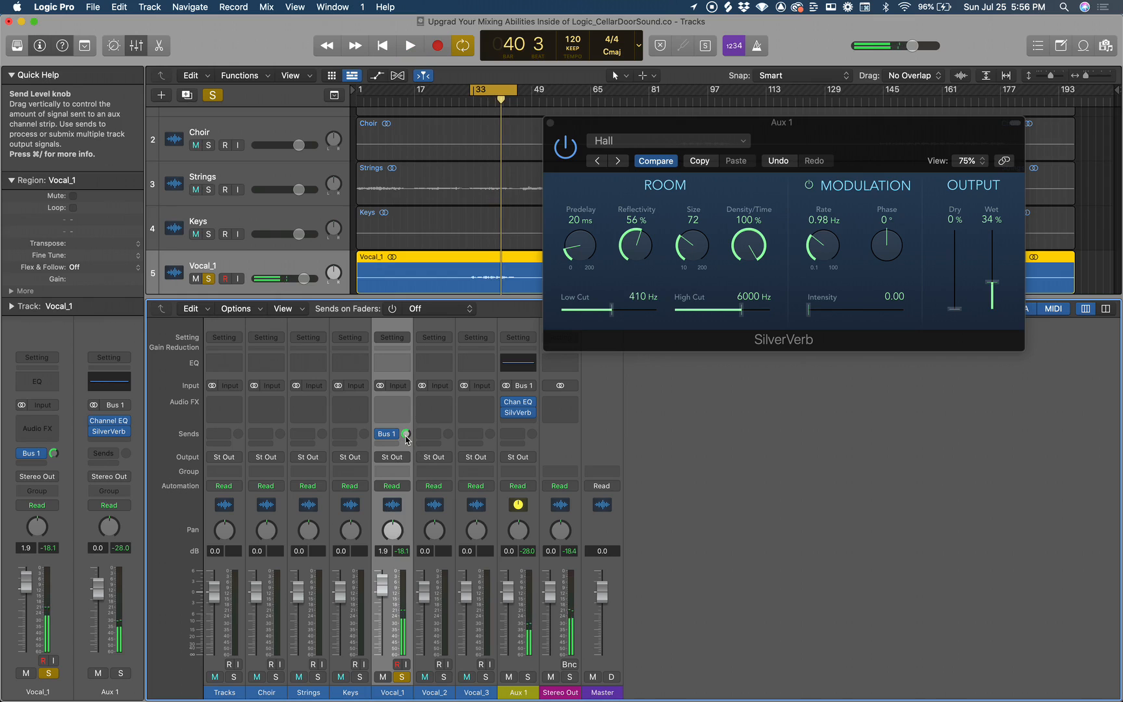
# Rename the Aux 1 channel strip to Reverb.
pyautogui.scroll(-2, 499, 207)
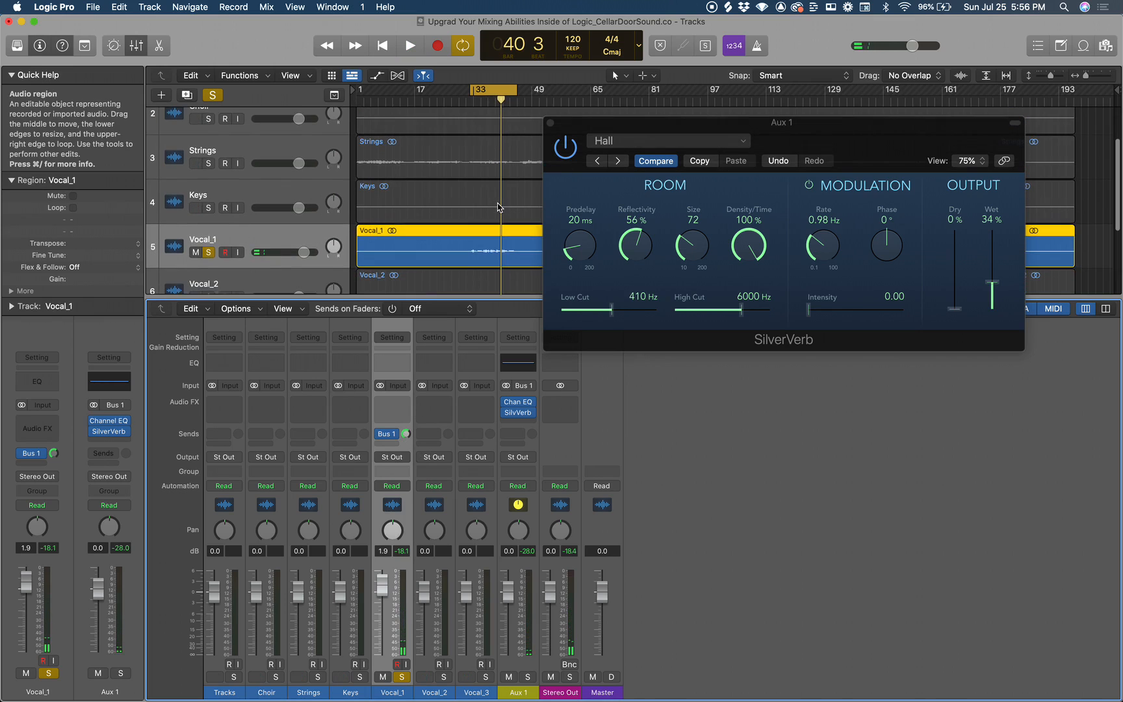
pyautogui.scroll(-1, 499, 206)
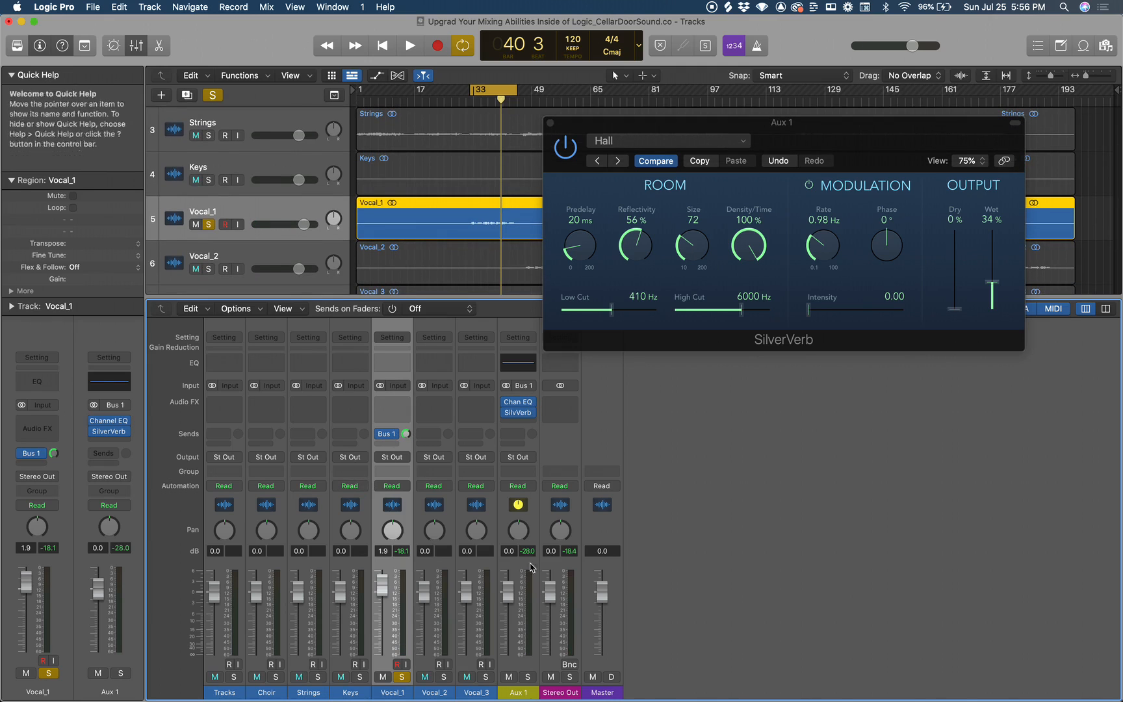
pyautogui.click(519, 692)
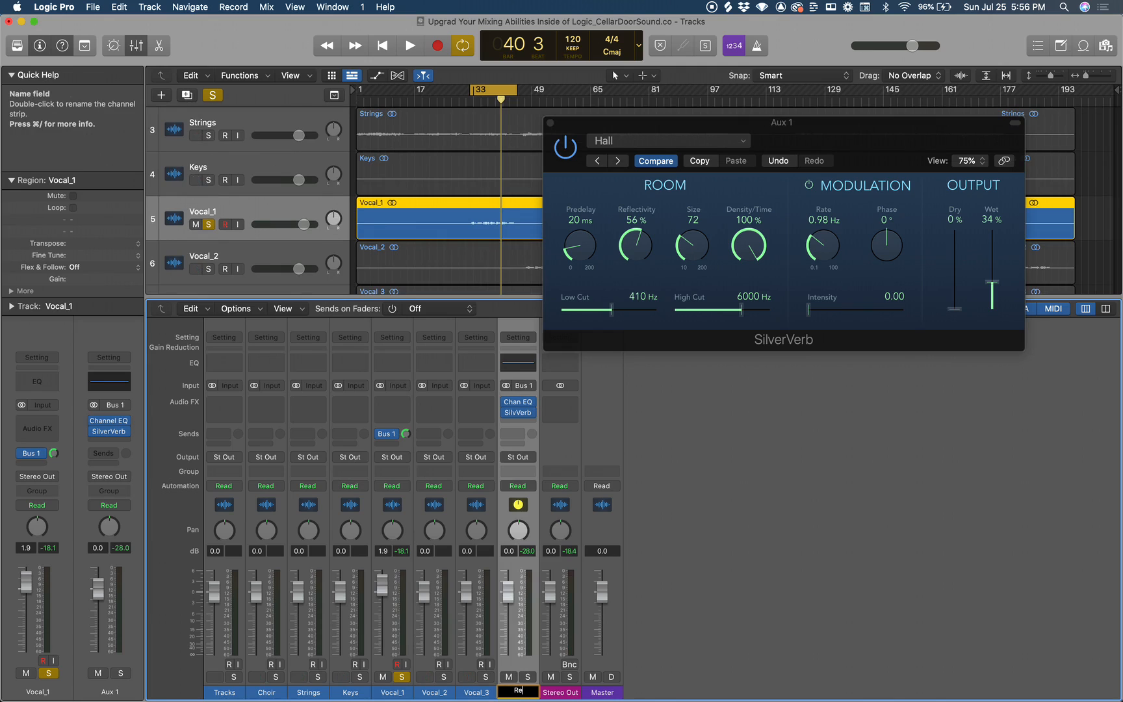
pyautogui.write('Reverb')
pyautogui.press('Return')
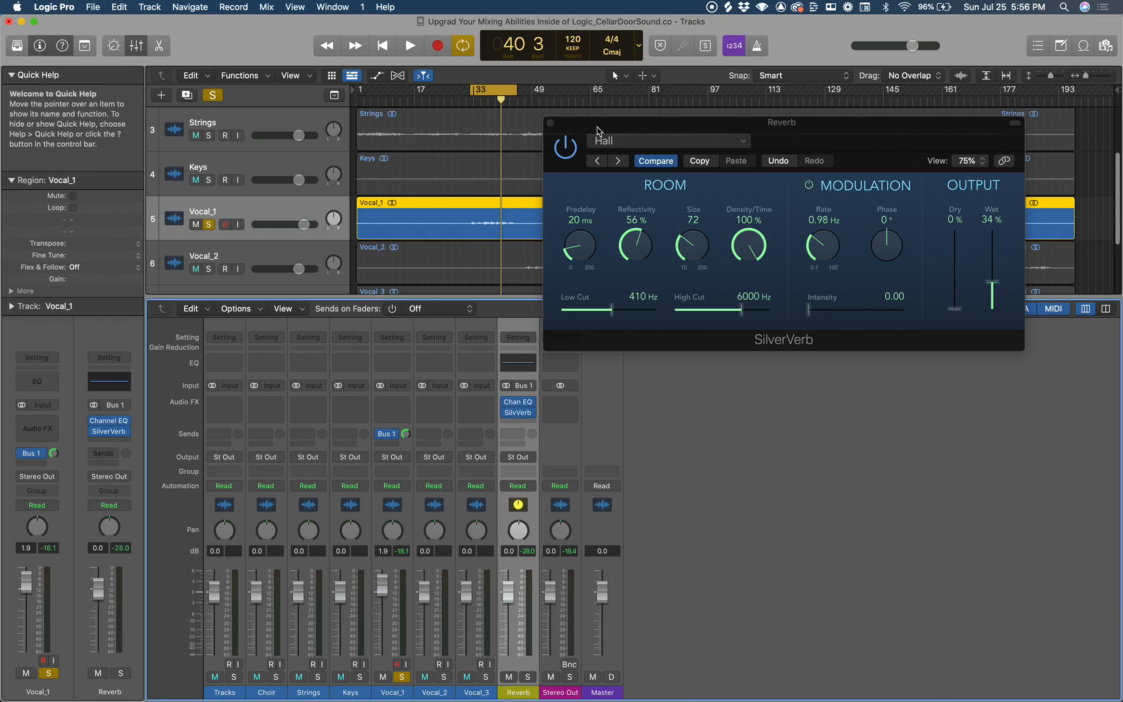
# Move the SilverVerb window off the track area and solo the Vocal_2 track alongside Vocal_1.
pyautogui.moveTo(591, 133); pyautogui.dragTo(689, 296)
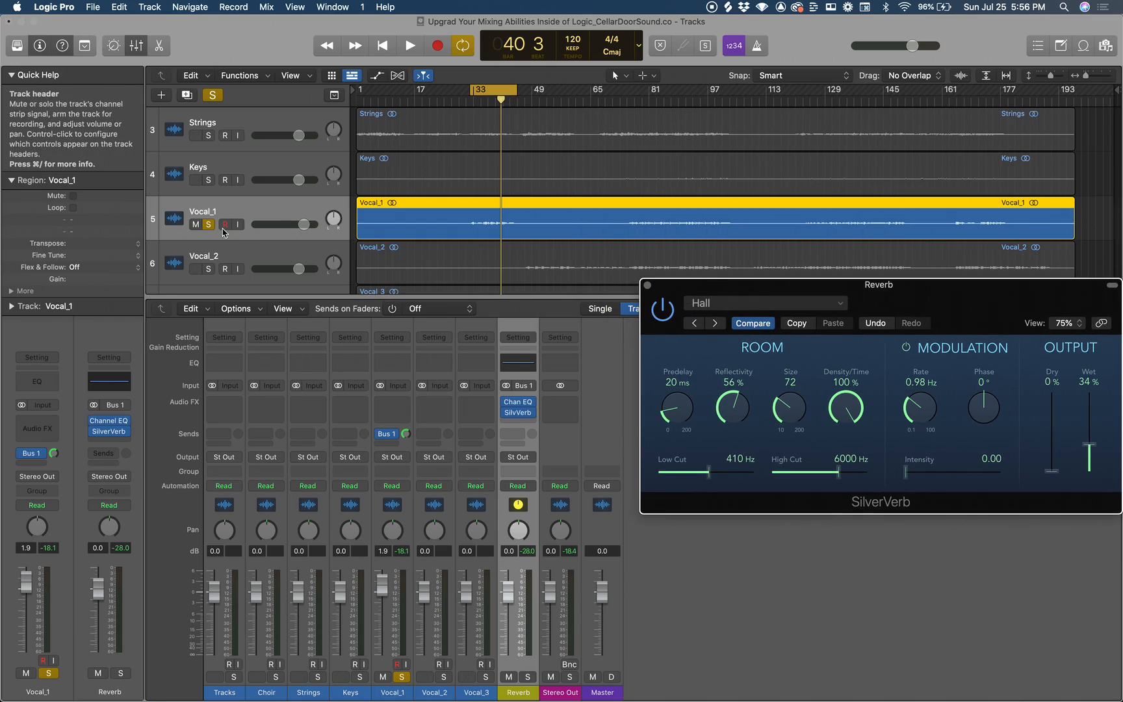
pyautogui.click(209, 269)
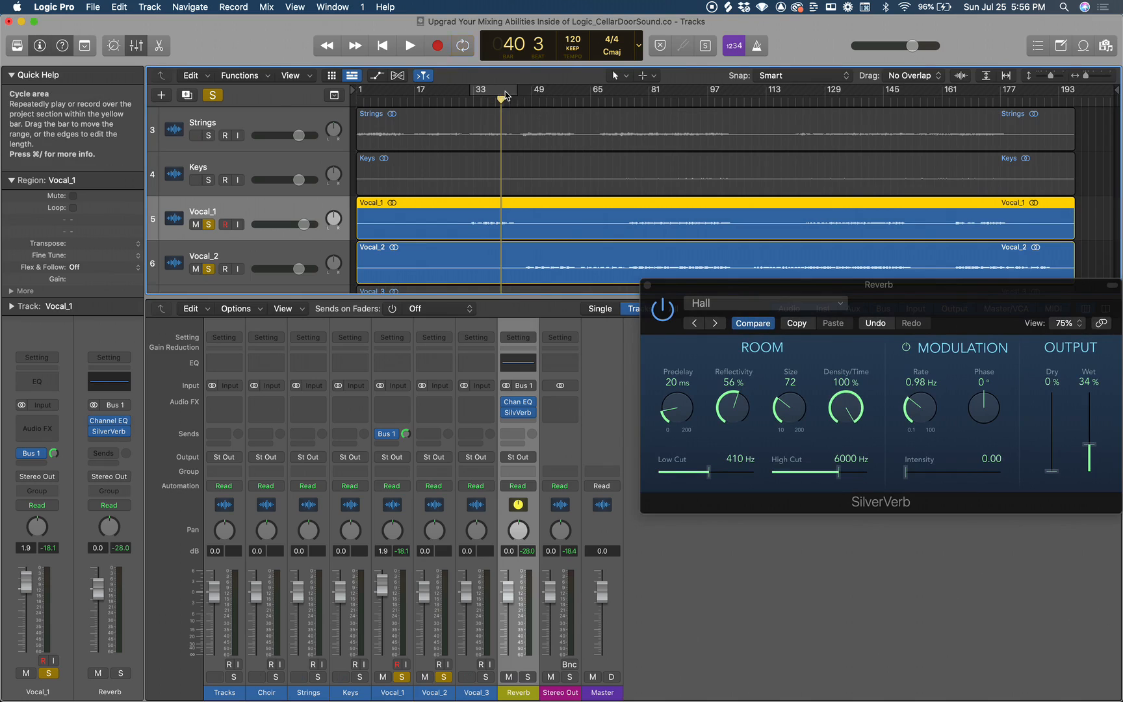
# Set a cycle area from about bar 47 to 59 over Vocal_2's first phrase and add a Bus 1 (Reverb) send on Vocal_2.
pyautogui.moveTo(530, 94)
pyautogui.mouseDown()
pyautogui.moveTo(573, 93)
pyautogui.moveTo(528, 91)
pyautogui.mouseUp()
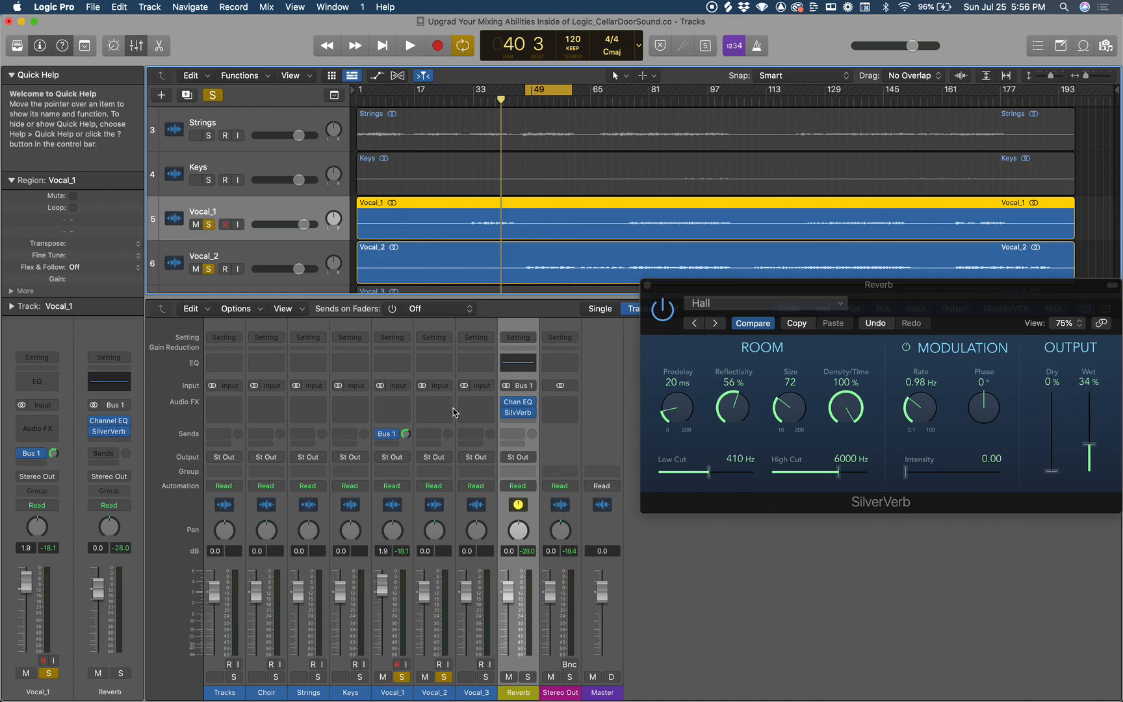
pyautogui.click(428, 433)
pyautogui.moveTo(444, 454)
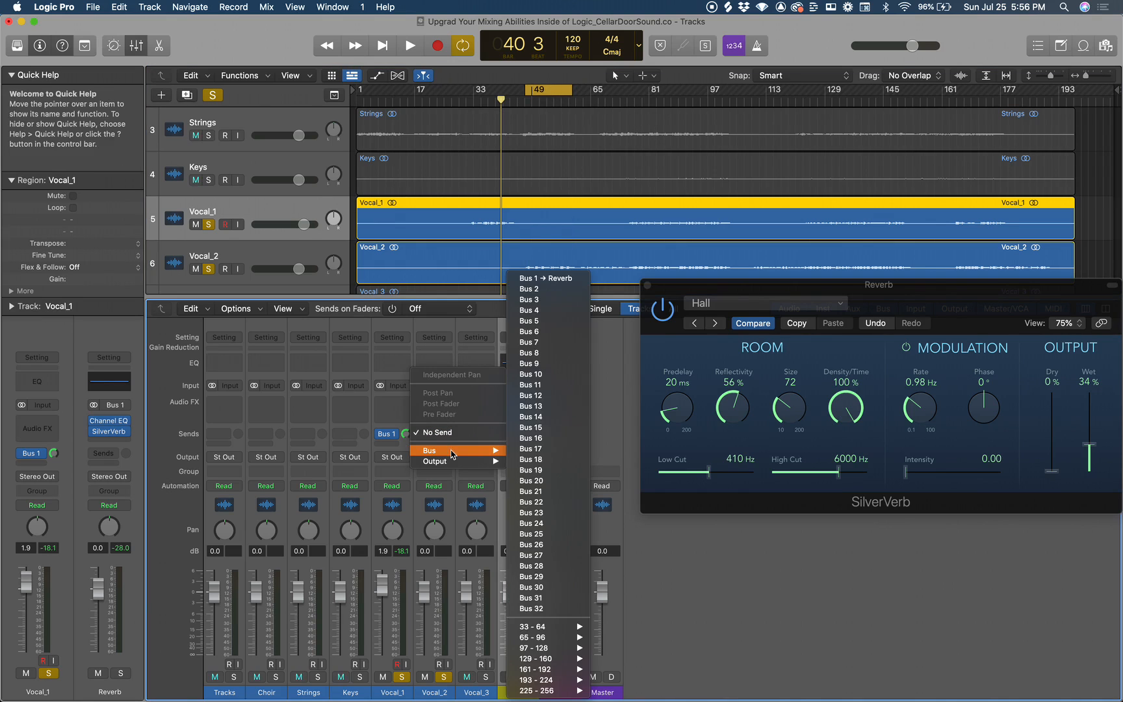
pyautogui.click(570, 280)
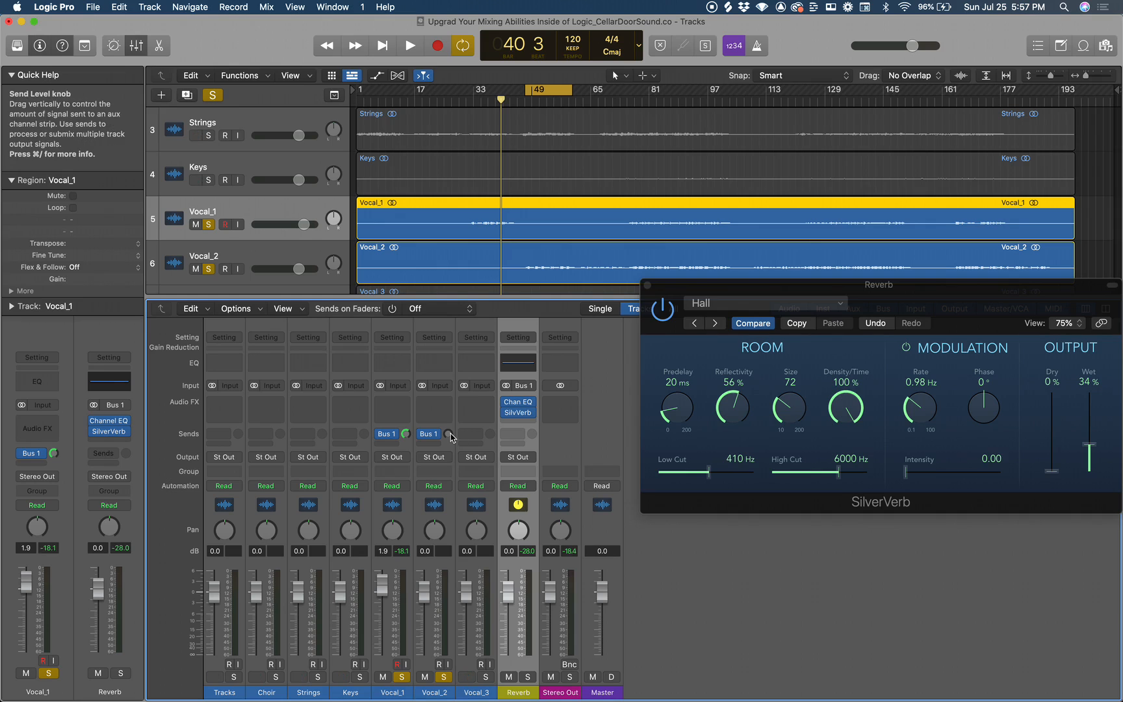
# Play the cycled Vocal_2 phrase while raising the Vocal_2 send level to Bus 1, and stop playback.
pyautogui.press('space')
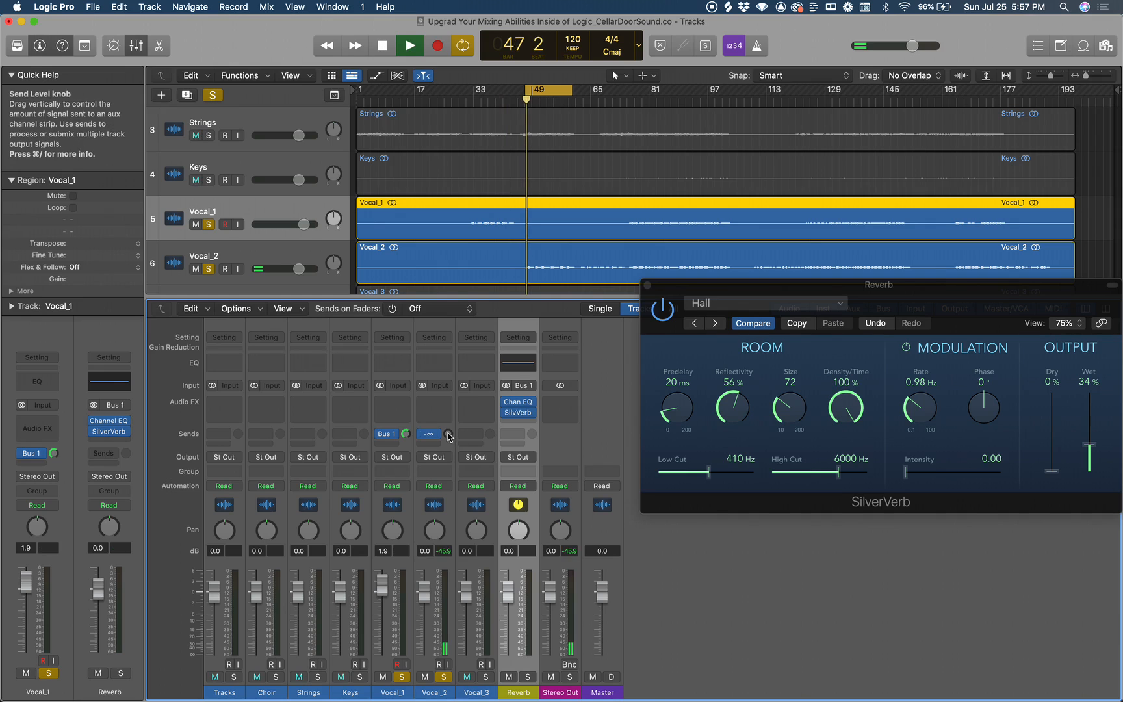
pyautogui.moveTo(447, 434); pyautogui.dragTo(437, 352)
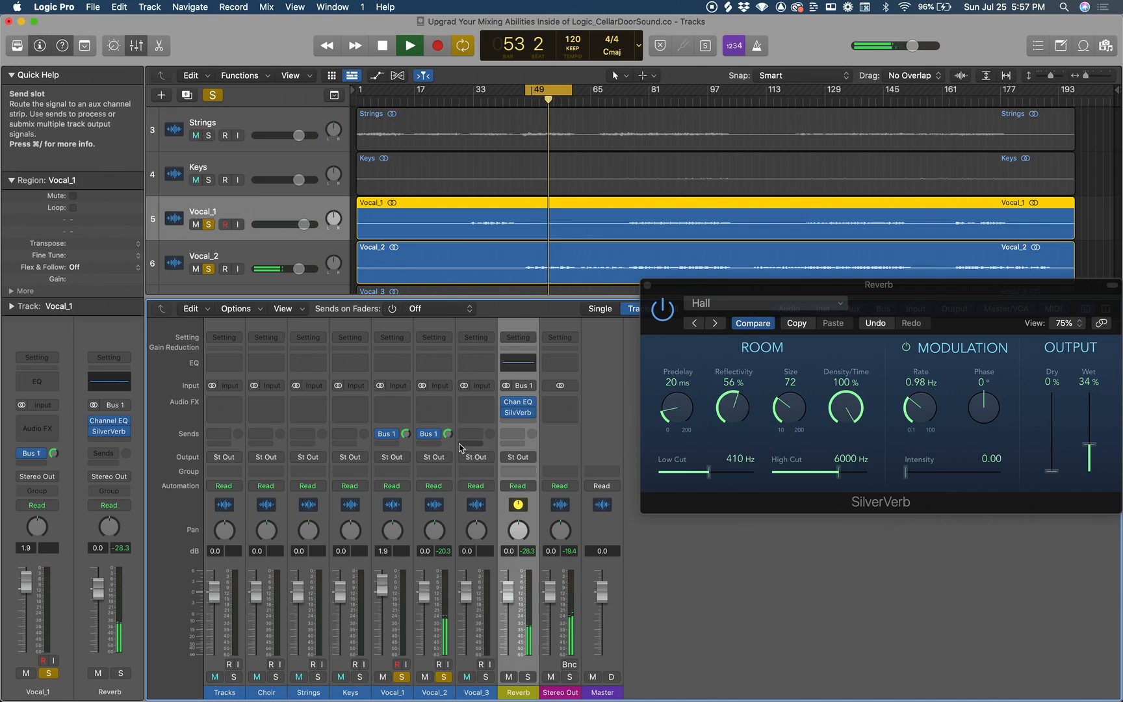
pyautogui.press('space')
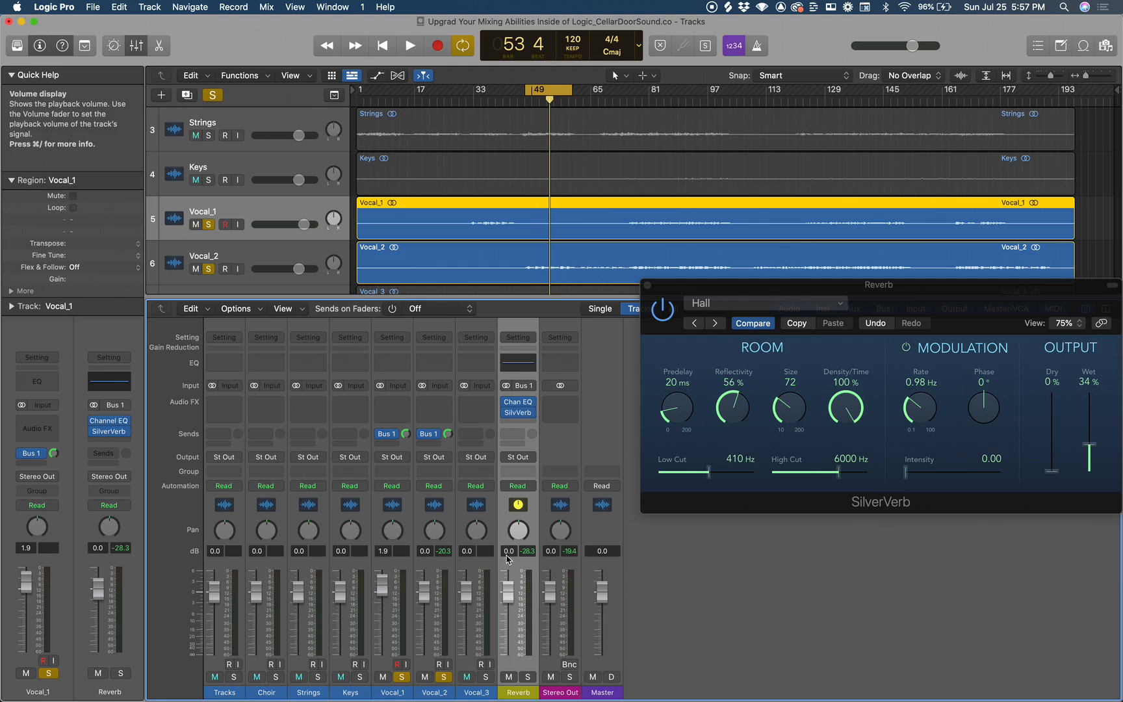
# Compare the vocal during playback with the Reverb fader fully down and back at about 0 dB, and stop playback.
pyautogui.moveTo(508, 591); pyautogui.dragTo(508, 655)
pyautogui.press('space')
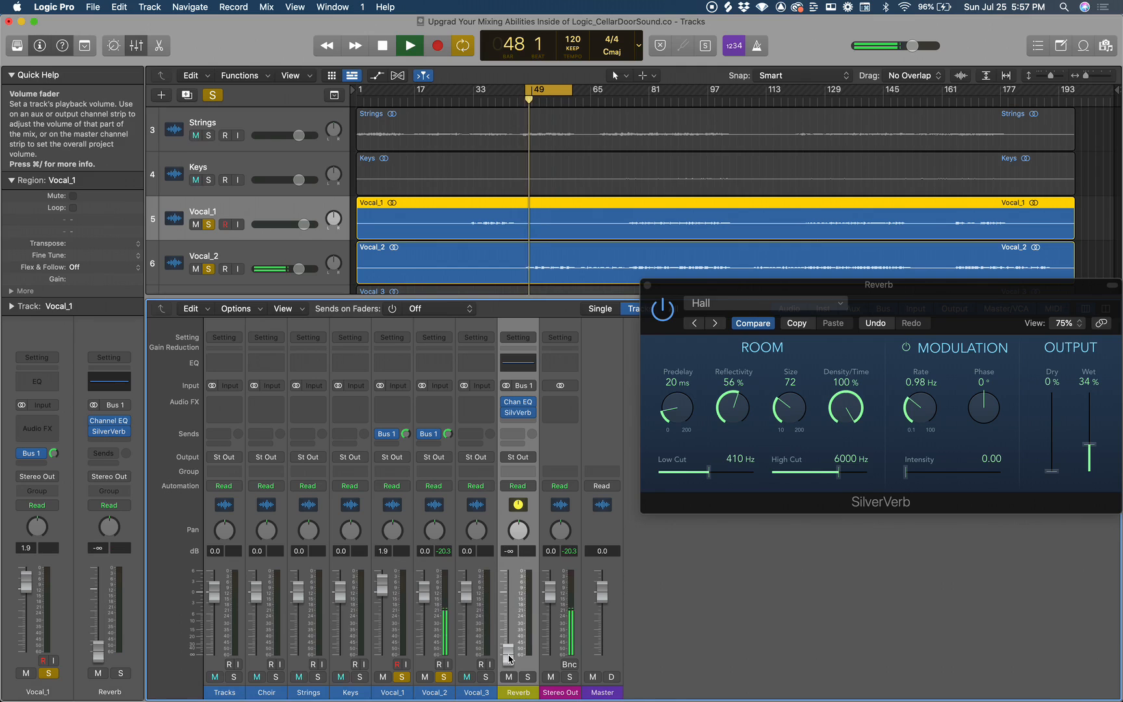
pyautogui.moveTo(510, 659); pyautogui.dragTo(513, 547)
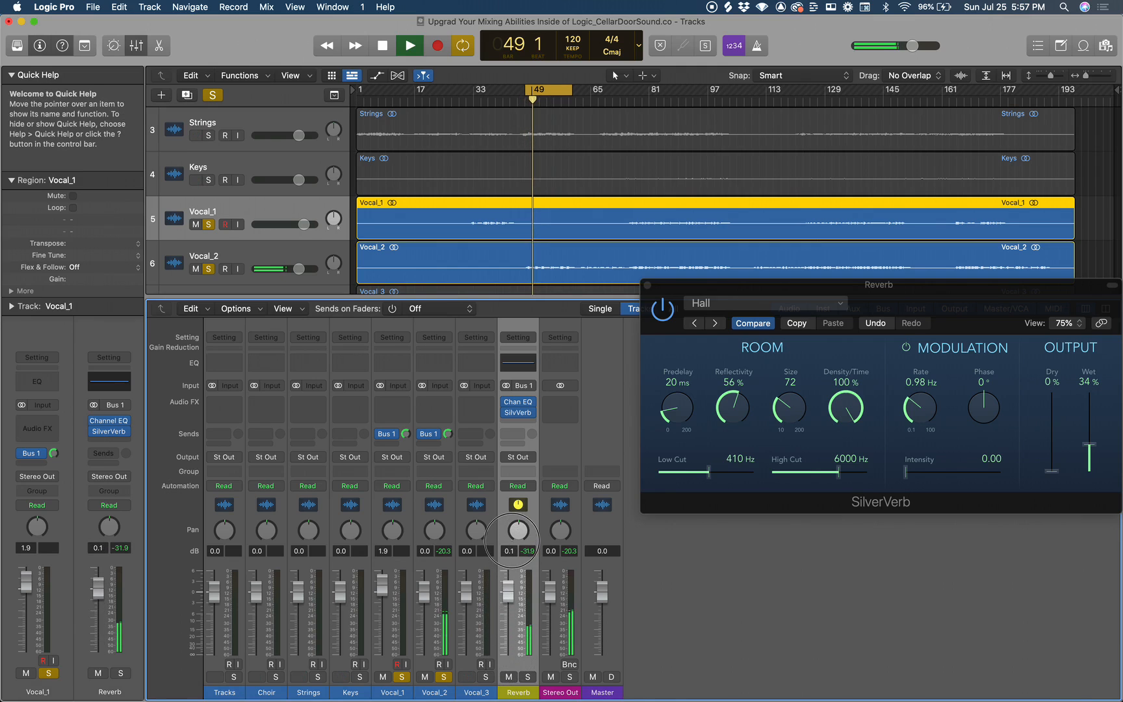
pyautogui.press('space')
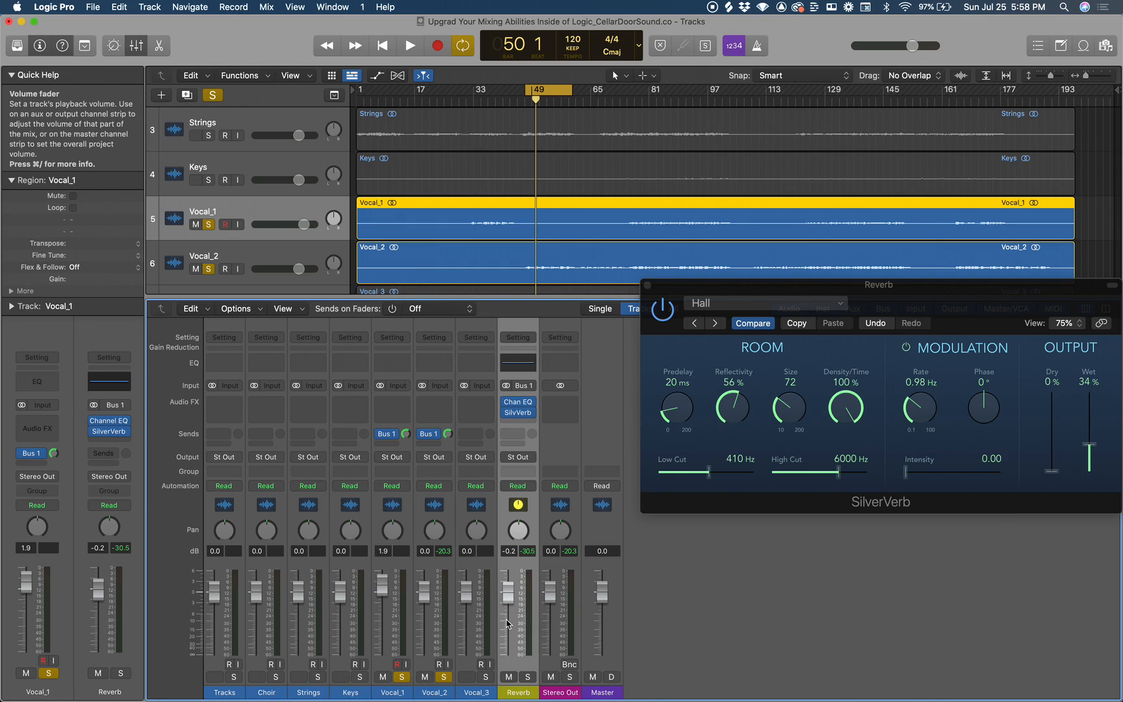
# Unsolo the Vocal_1 and Vocal_2 tracks and close the SilverVerb window.
pyautogui.scroll(-2, 605, 234)
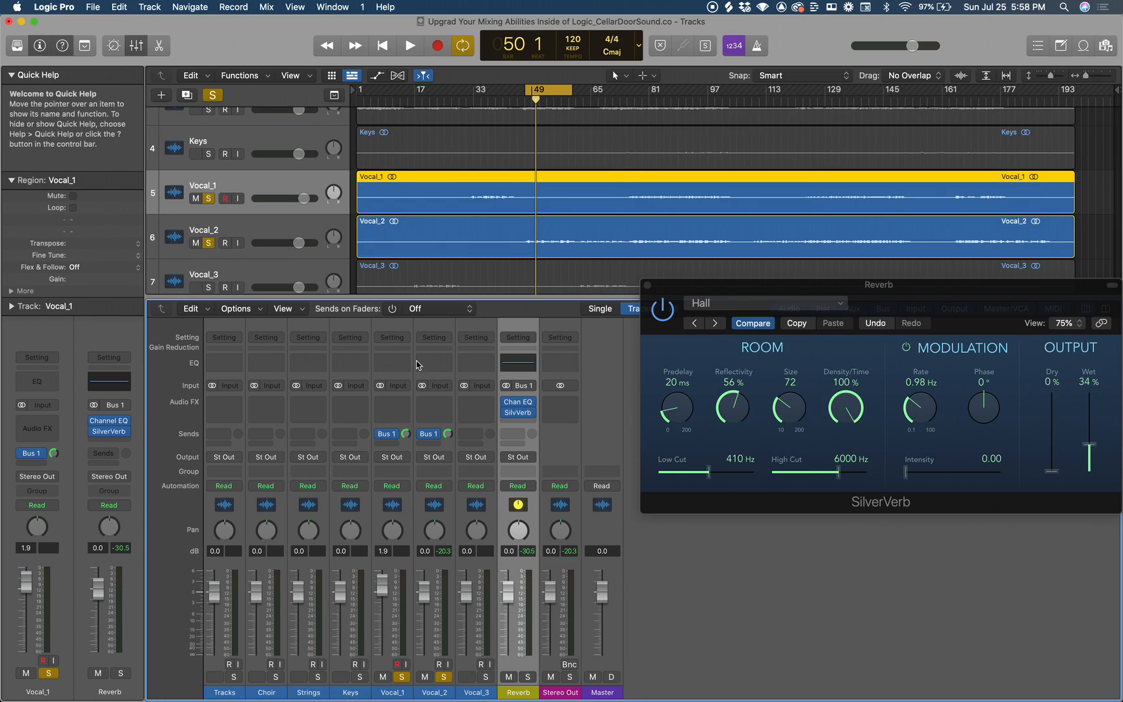
pyautogui.click(209, 198)
pyautogui.click(208, 242)
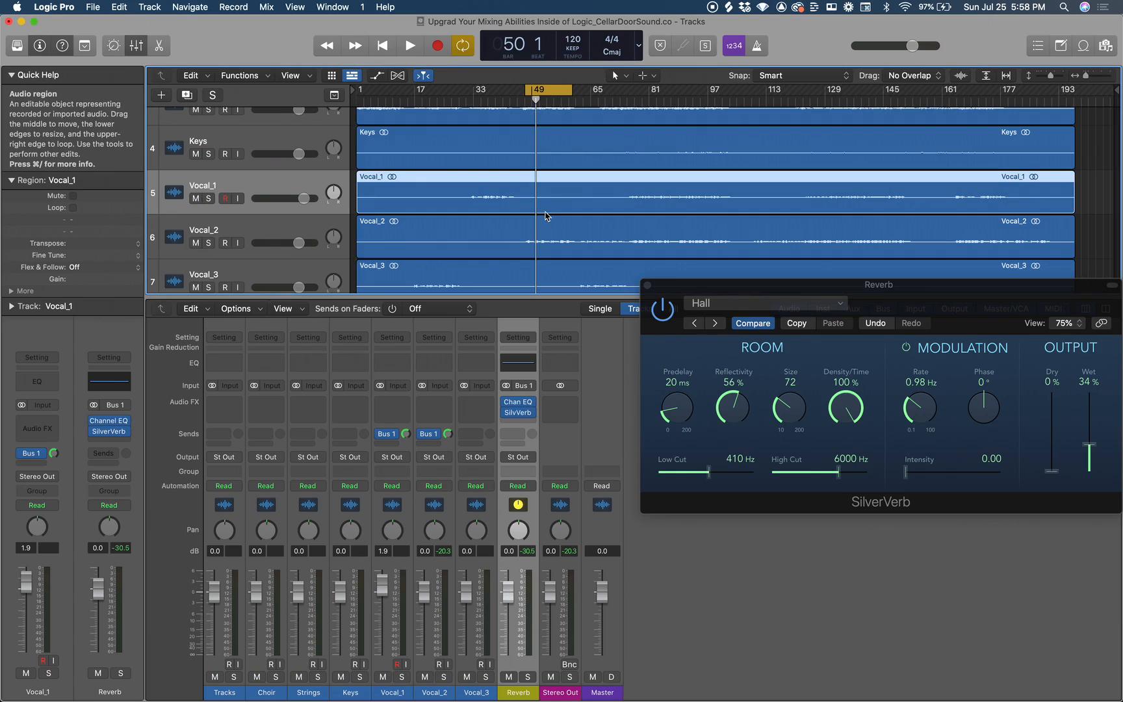
pyautogui.scroll(5, 546, 216)
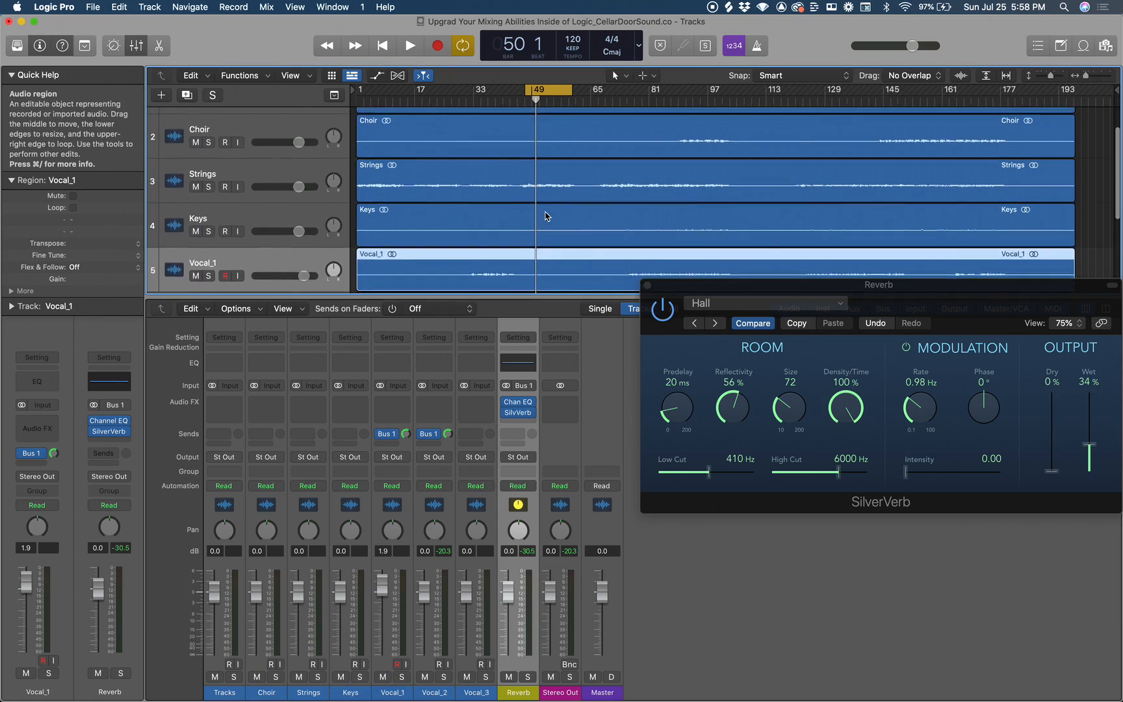
pyautogui.click(648, 284)
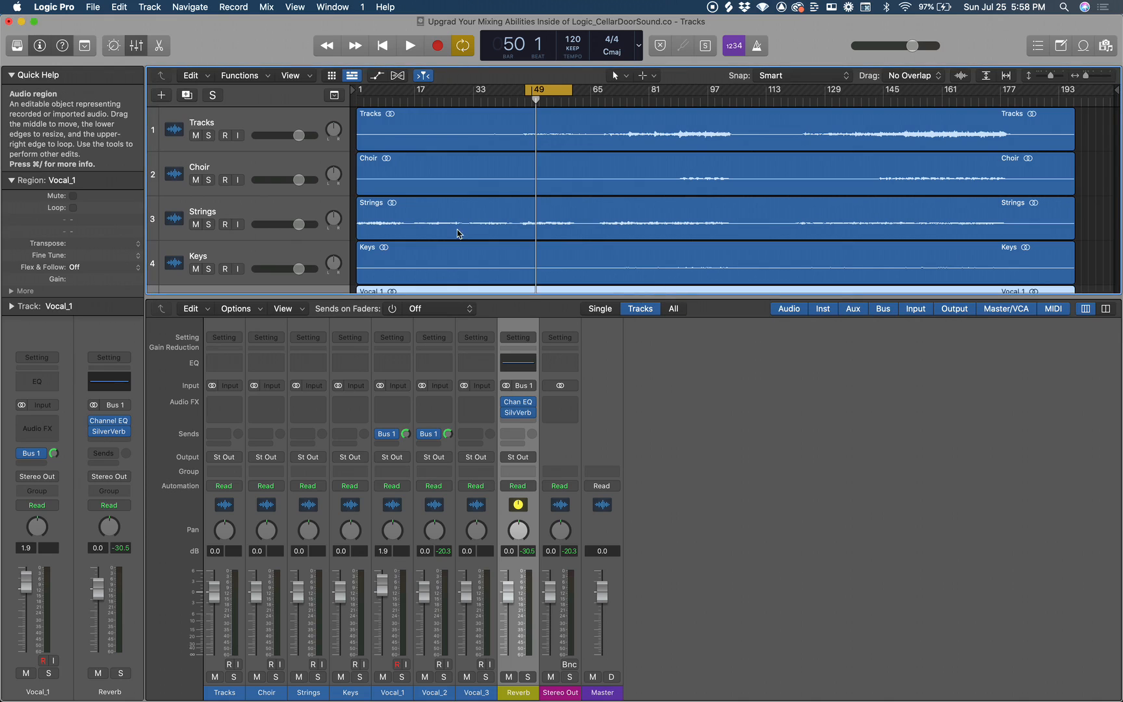
# Solo the Choir and Strings tracks and set a new cycle area from about bar 144 to 162.
pyautogui.scroll(-2, 277, 192)
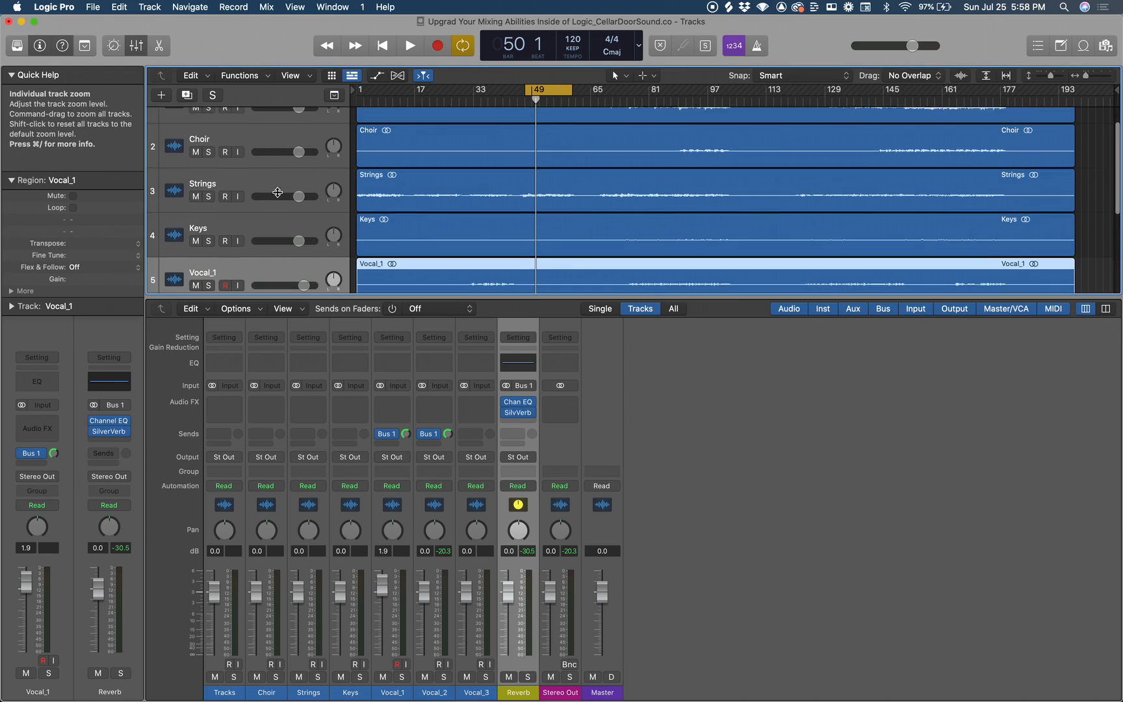
pyautogui.click(250, 147)
pyautogui.click(248, 174)
pyautogui.click(209, 154)
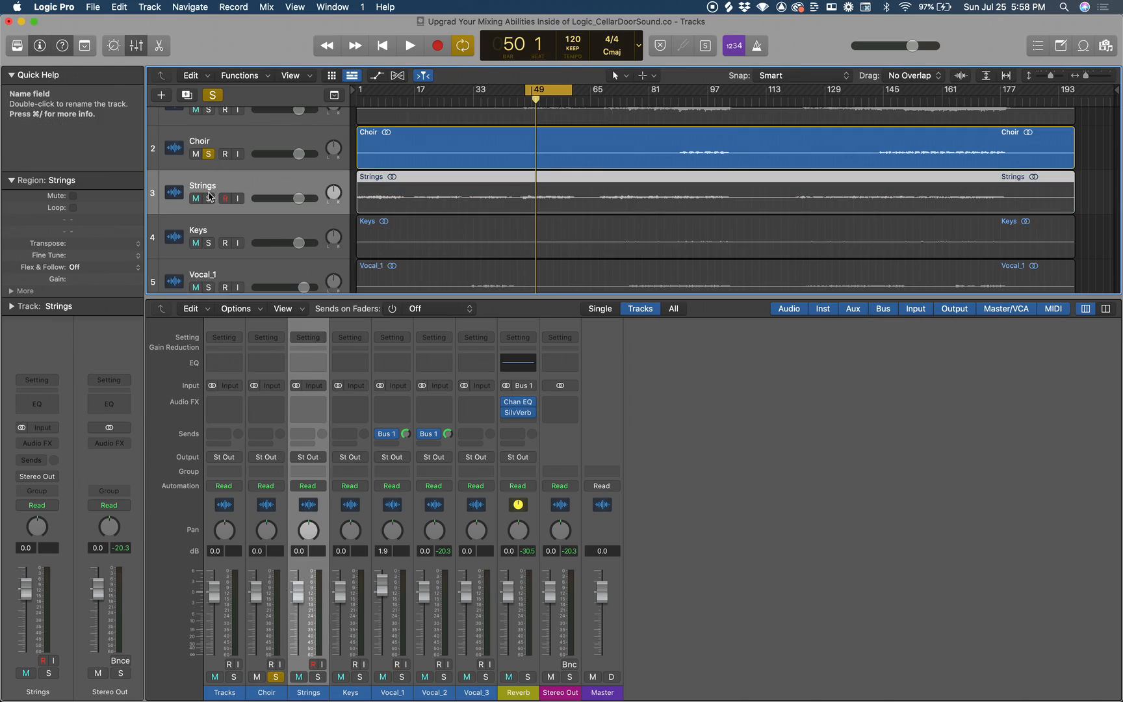
pyautogui.click(208, 198)
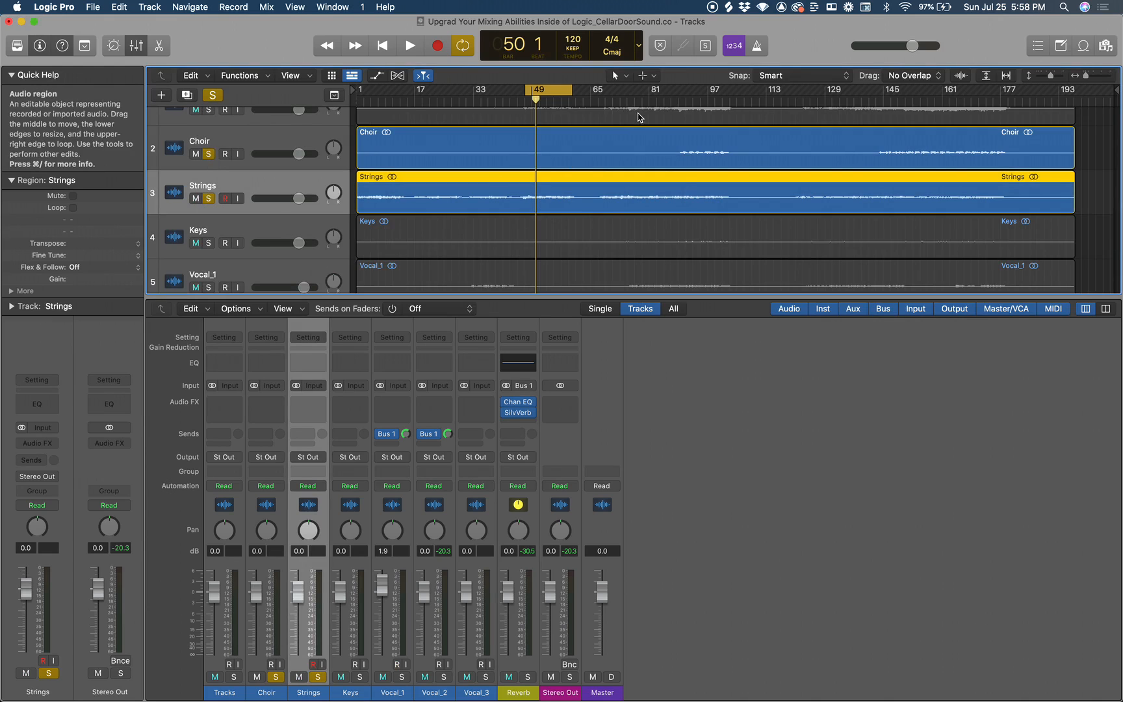
pyautogui.click(680, 102)
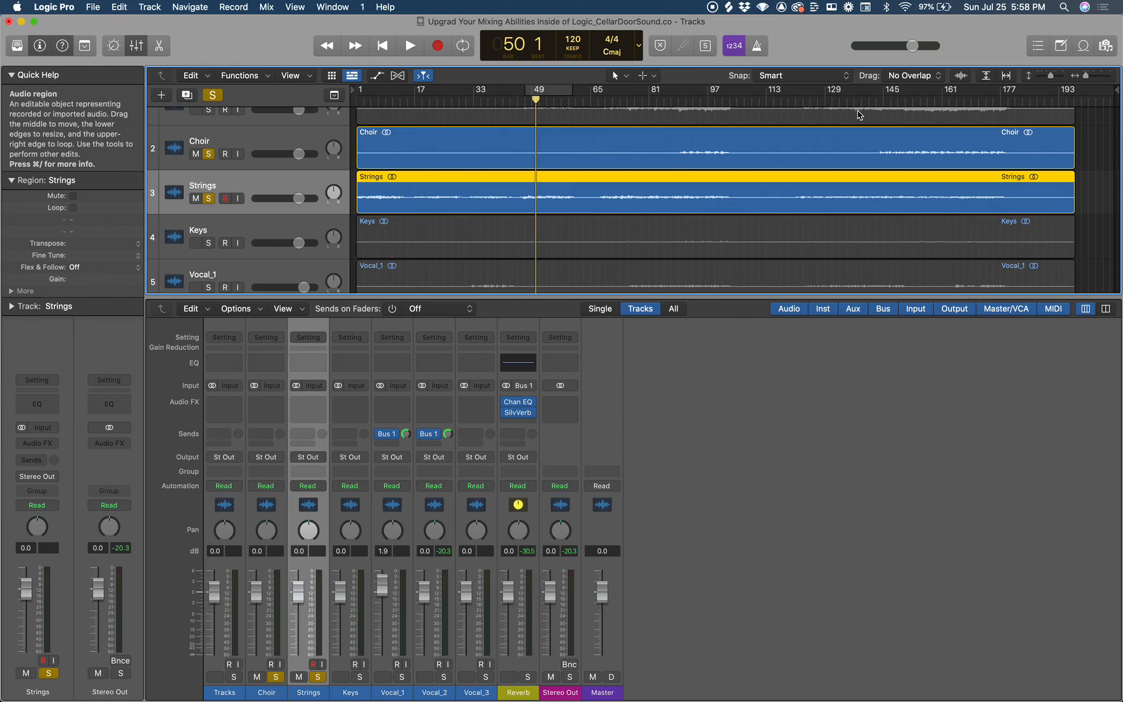
pyautogui.moveTo(883, 94); pyautogui.dragTo(947, 95)
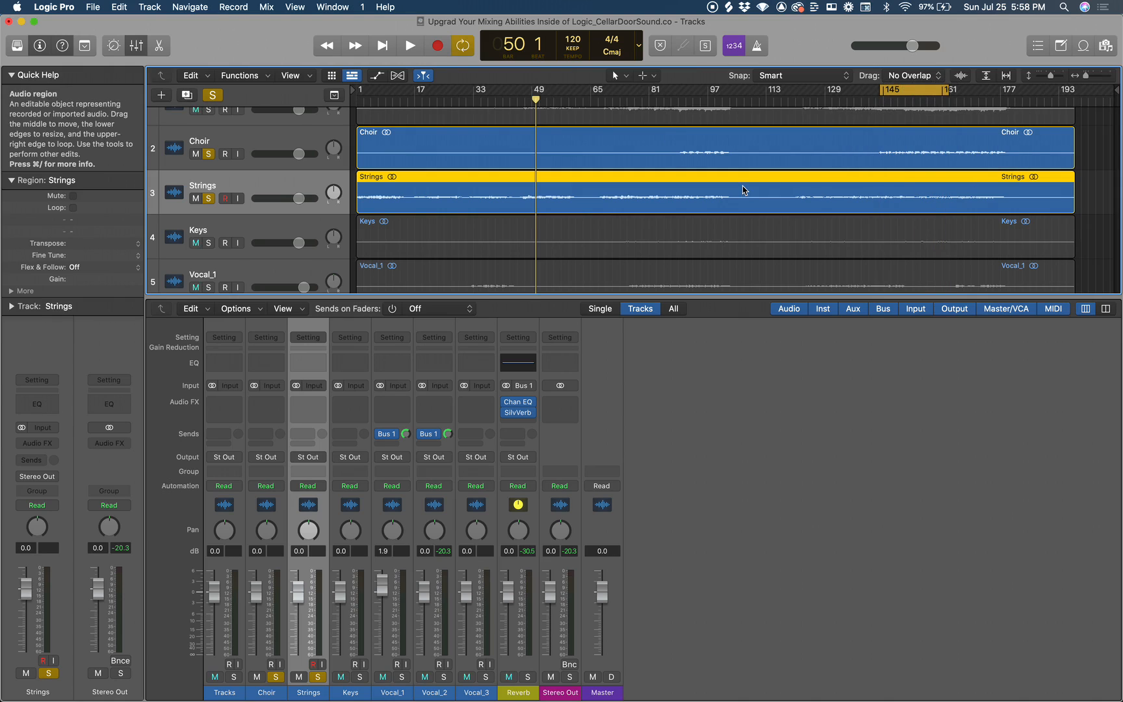
# Play the soloed Choir and Strings while raising the Choir volume to 2.0 dB, and stop playback.
pyautogui.press('space')
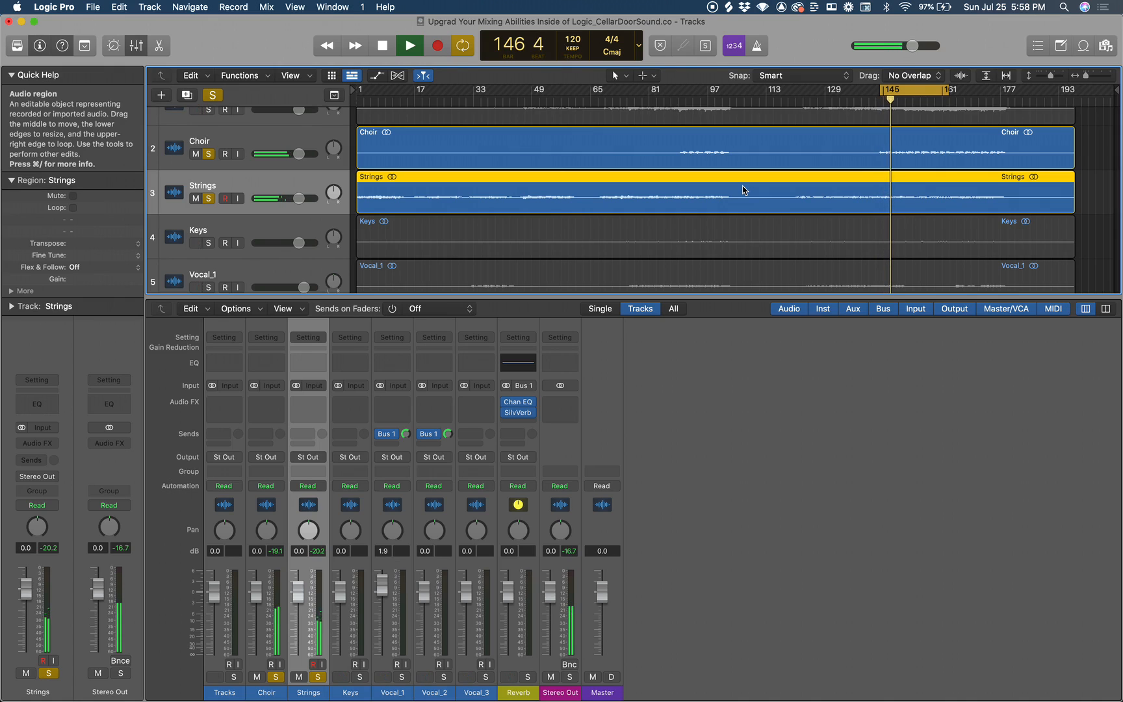
pyautogui.moveTo(298, 153); pyautogui.dragTo(305, 153)
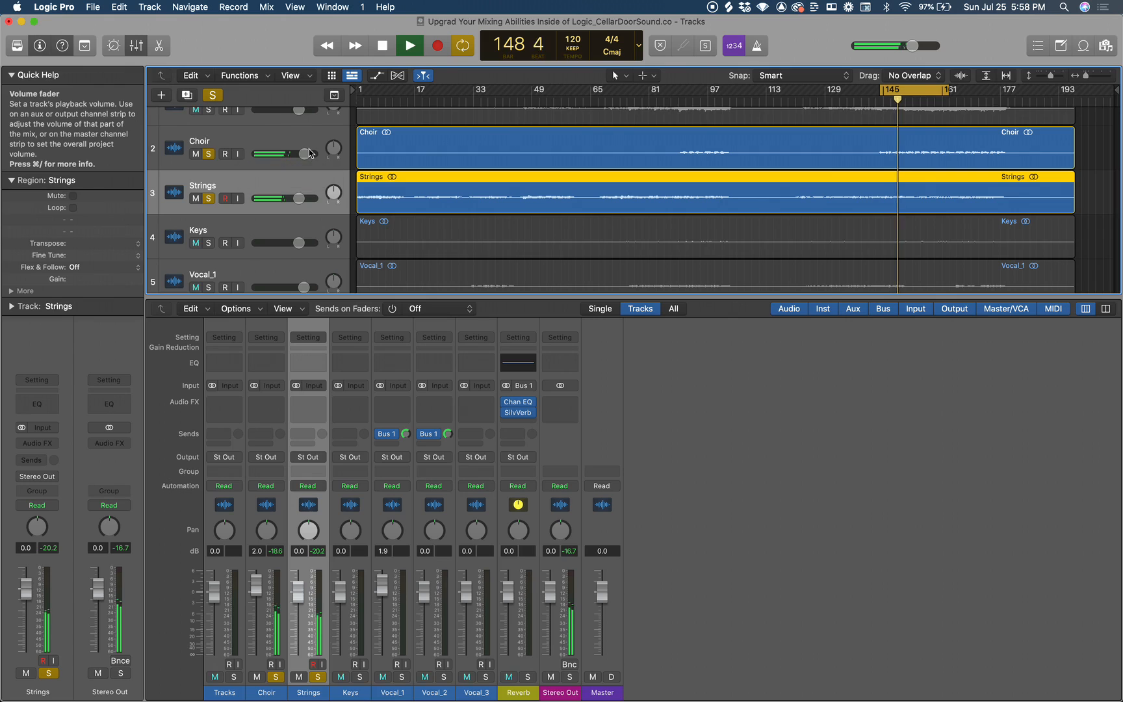
pyautogui.press('space')
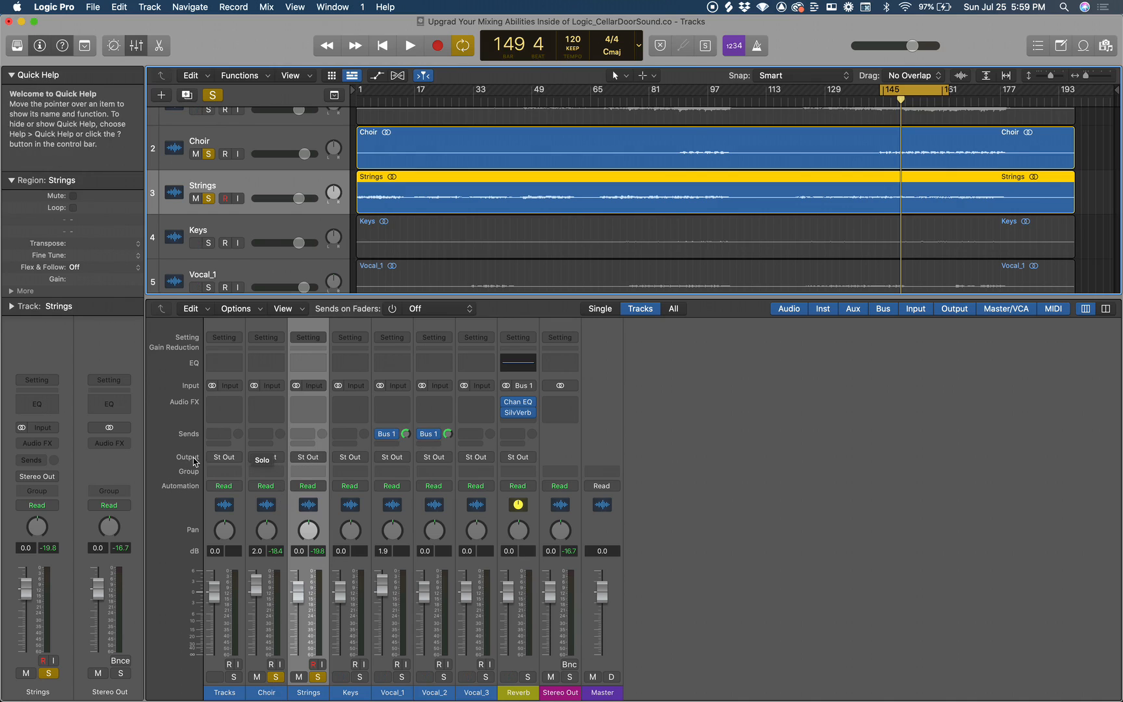
# Route the outputs of the Strings and Choir channel strips to Bus 2.
pyautogui.click(311, 457)
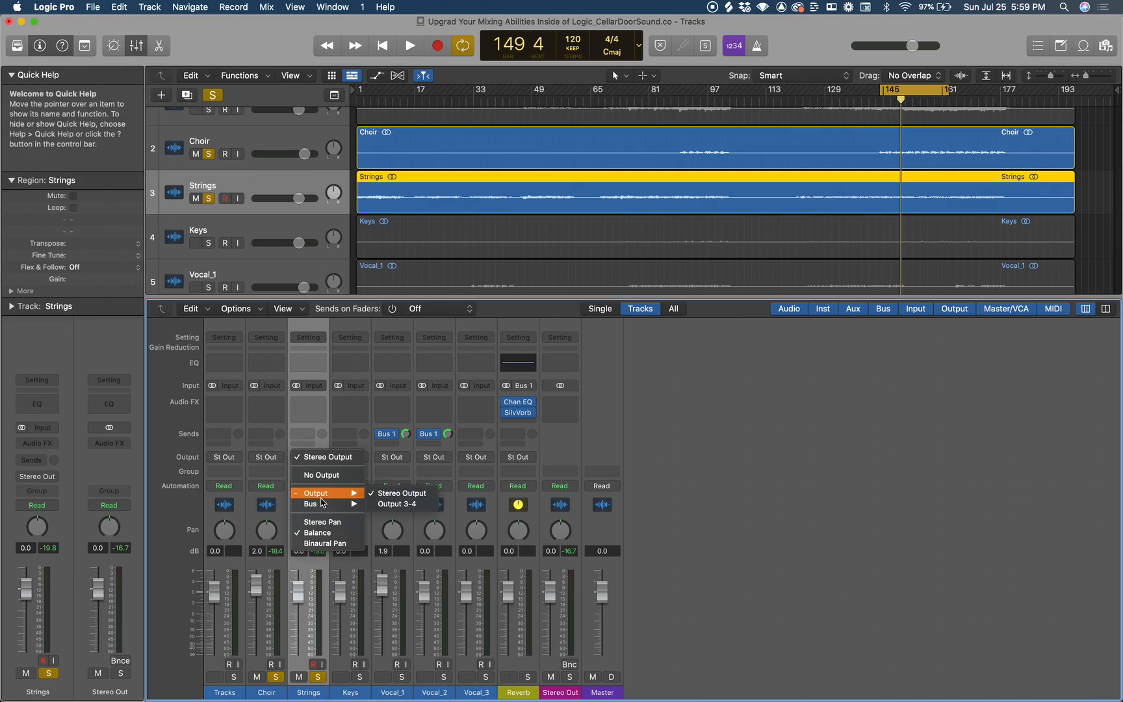
pyautogui.moveTo(325, 504)
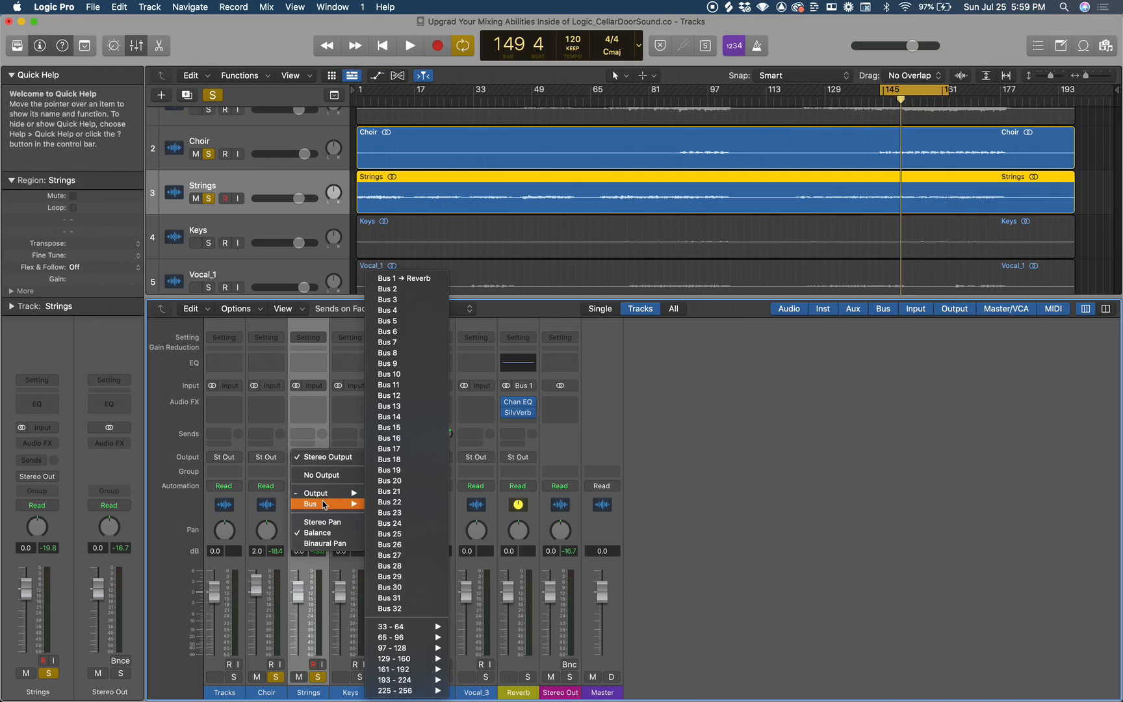
pyautogui.click(411, 289)
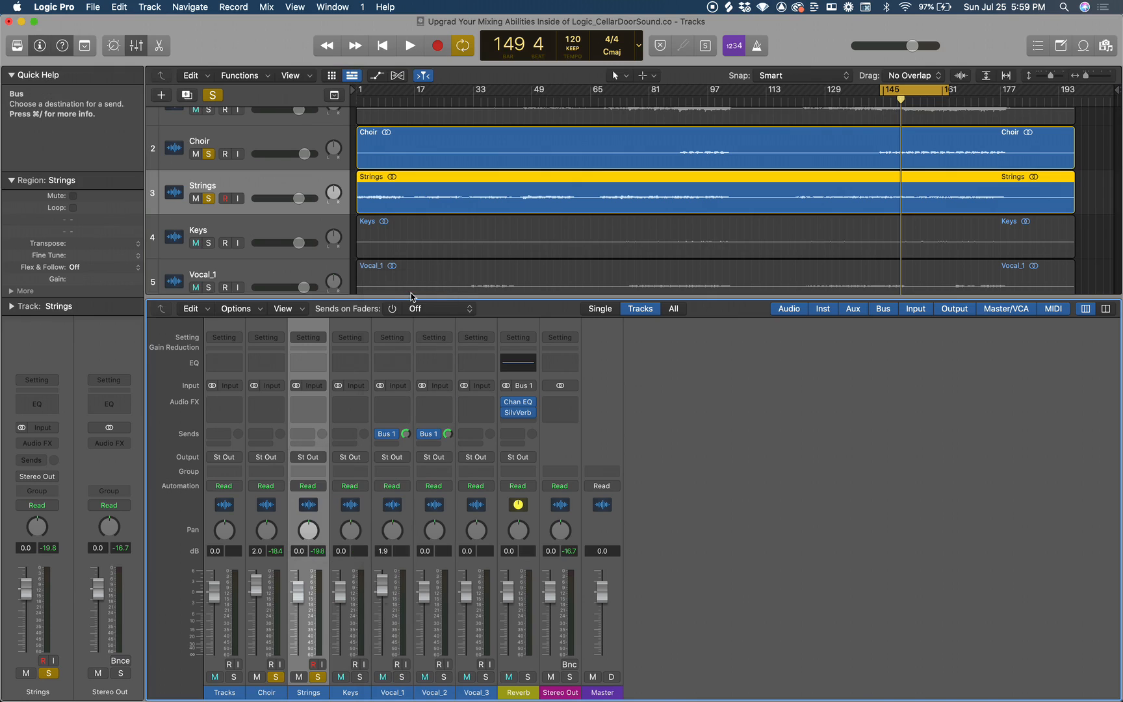
pyautogui.click(272, 454)
pyautogui.moveTo(289, 504)
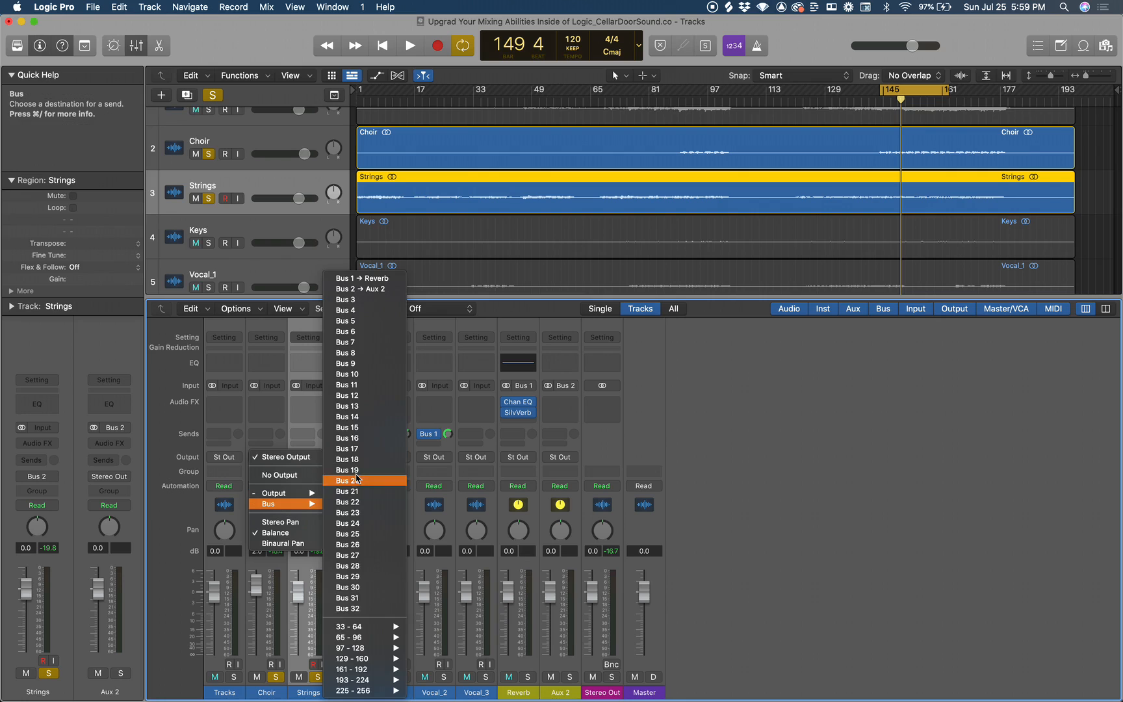
pyautogui.click(368, 288)
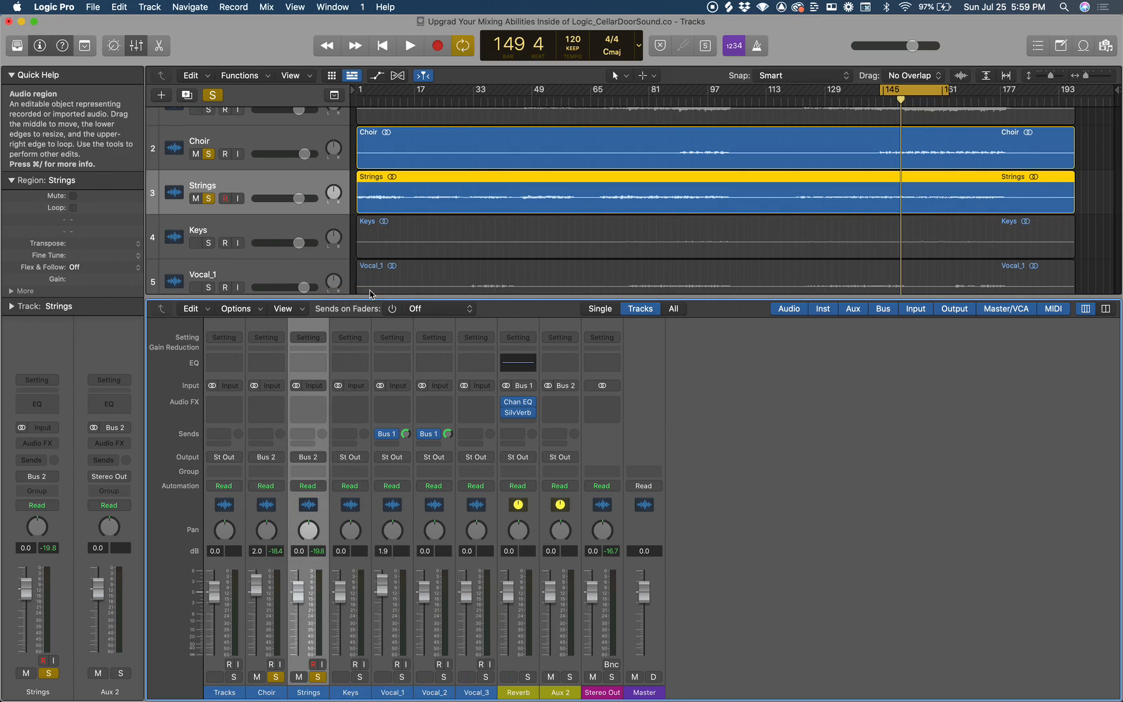
# Rename the Aux 2 channel strip to Chr/String.
pyautogui.doubleClick(559, 693)
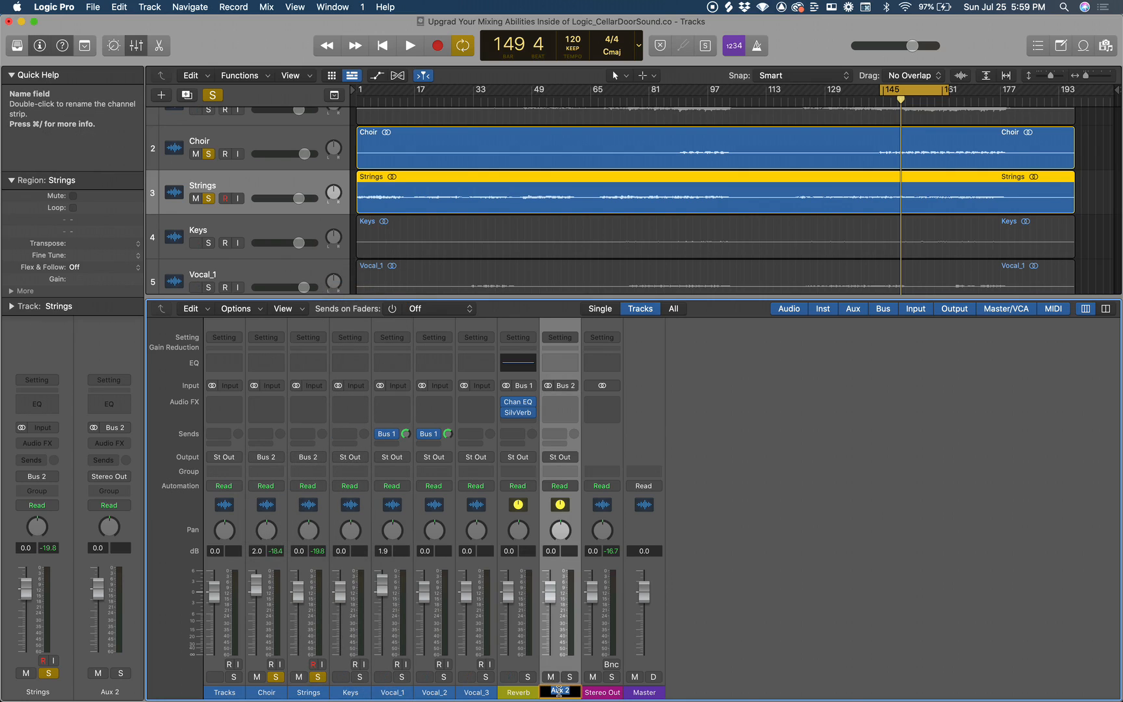
pyautogui.write('Chr/String')
pyautogui.press('Return')
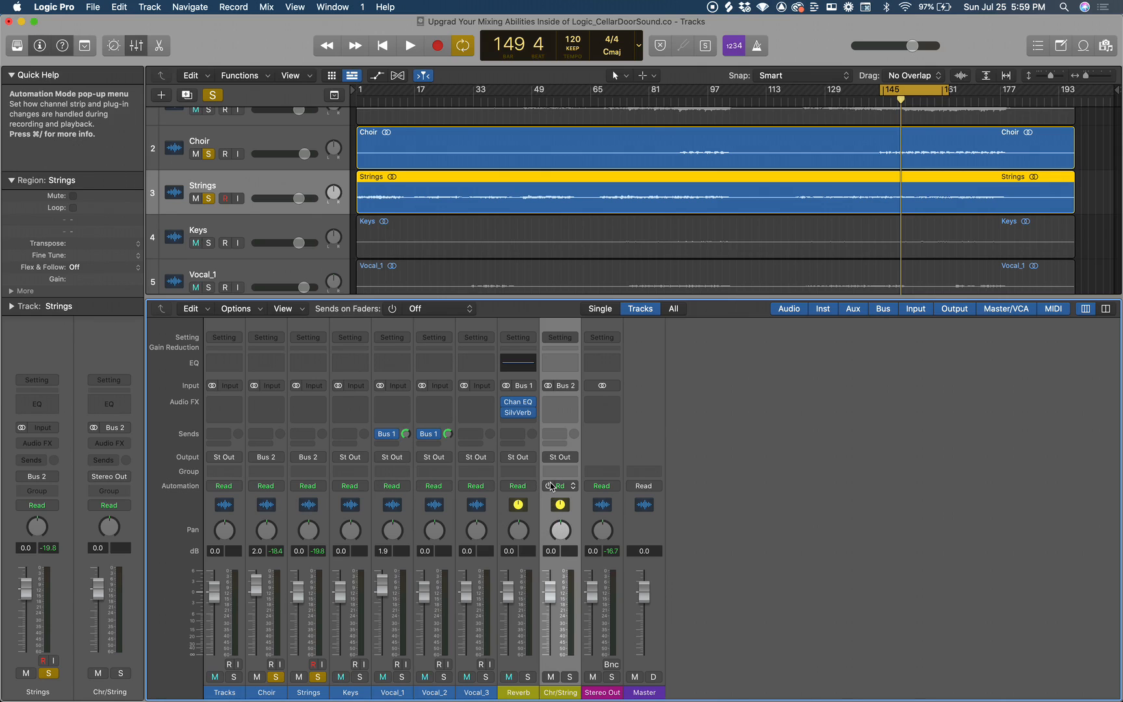
# Play the soloed tracks while trying the Chr/String fader, leave it at 0.0 dB, and stop playback.
pyautogui.press('space')
pyautogui.moveTo(553, 579)
pyautogui.mouseDown()
pyautogui.moveTo(550, 691)
pyautogui.moveTo(546, 597)
pyautogui.mouseUp()
pyautogui.keyDown('alt'); pyautogui.click(550, 596); pyautogui.keyUp('alt')
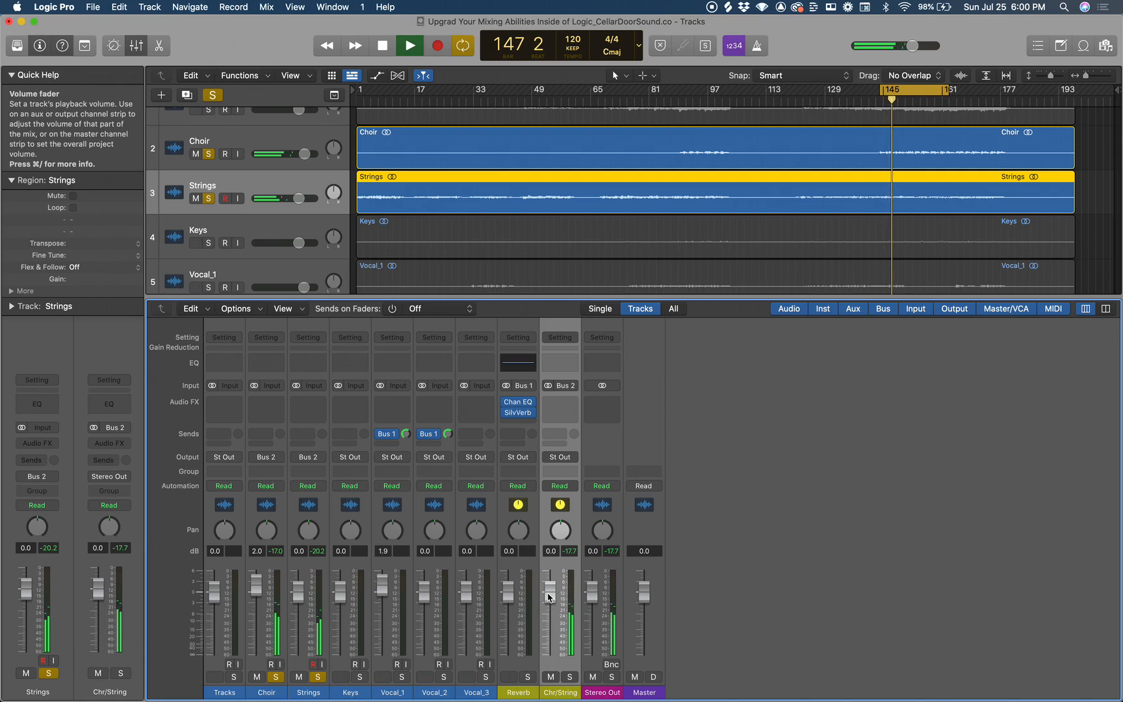
pyautogui.press('space')
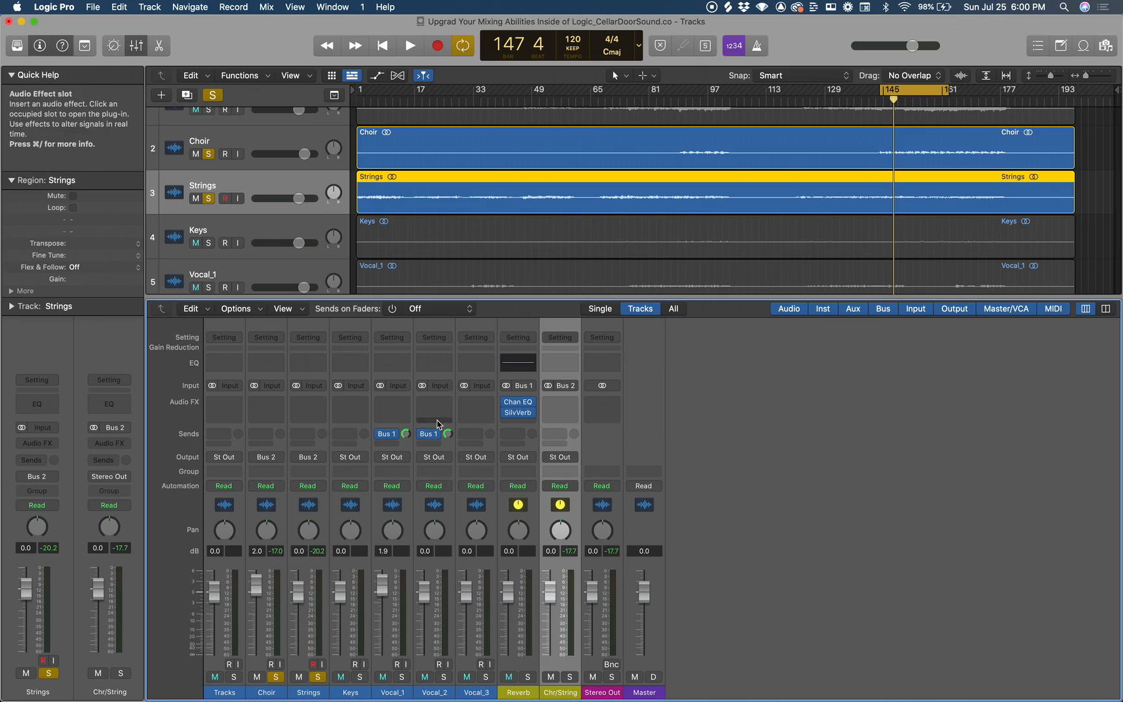
# Add a send to Bus 3 on the Chr/String channel strip.
pyautogui.click(561, 434)
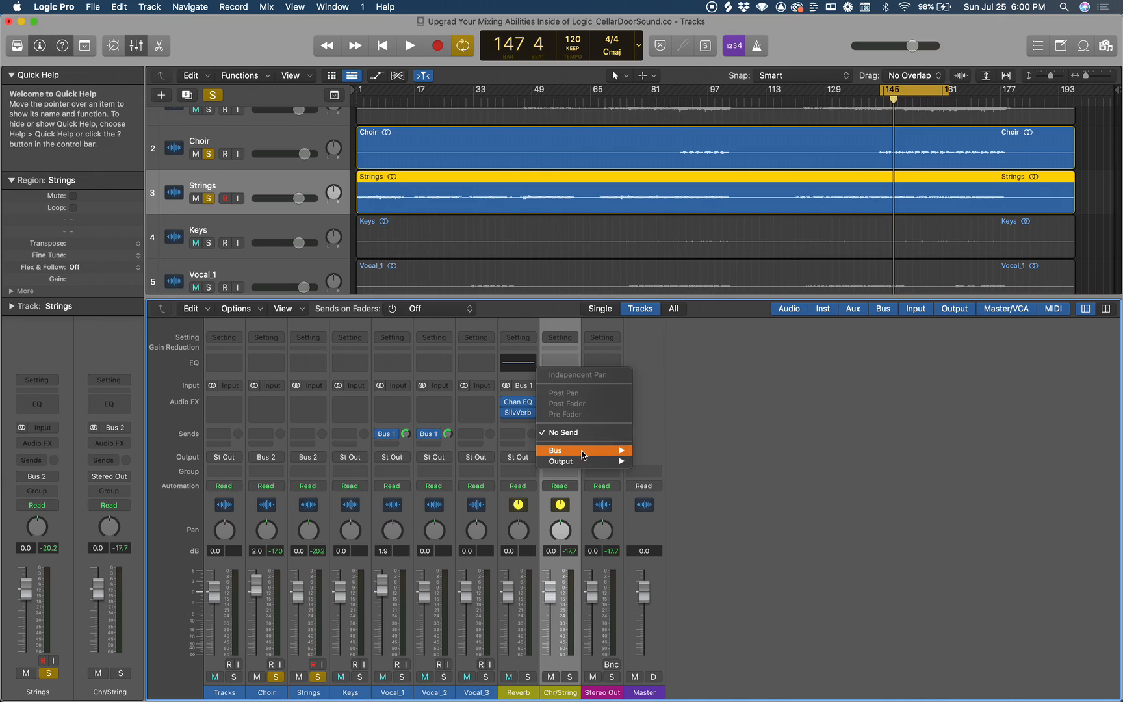
pyautogui.moveTo(565, 451)
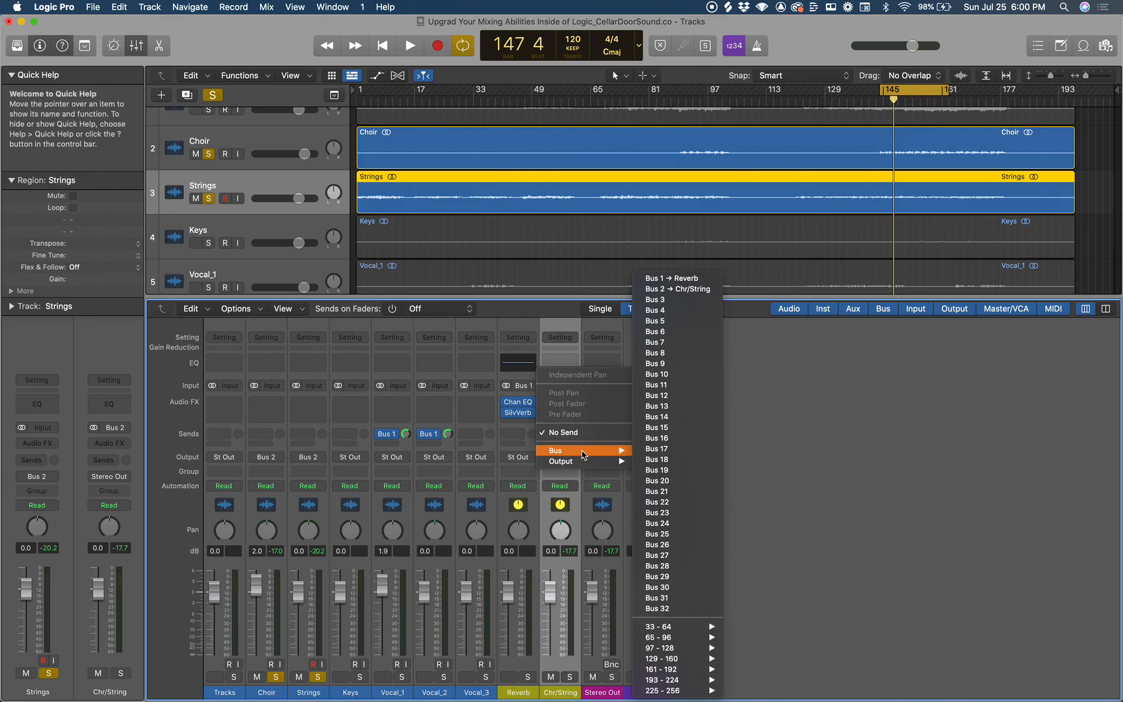
pyautogui.click(677, 300)
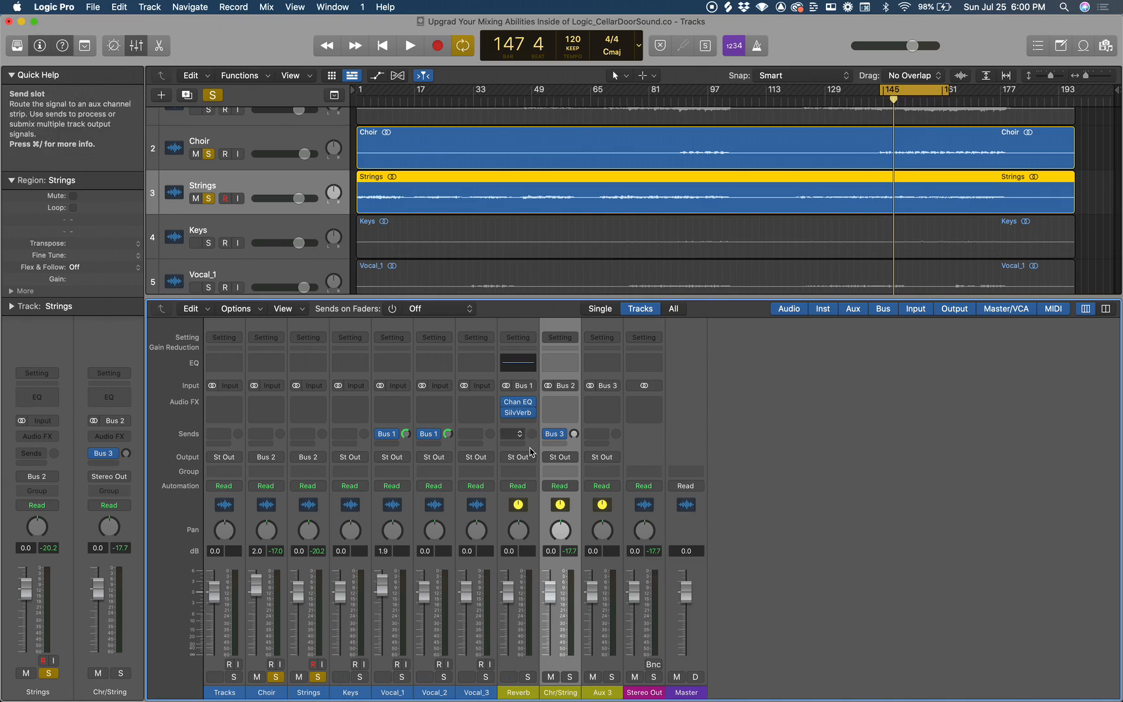
# Rename the Aux 3 channel strip to Chr/str Verb.
pyautogui.doubleClick(603, 692)
pyautogui.write('Chr')
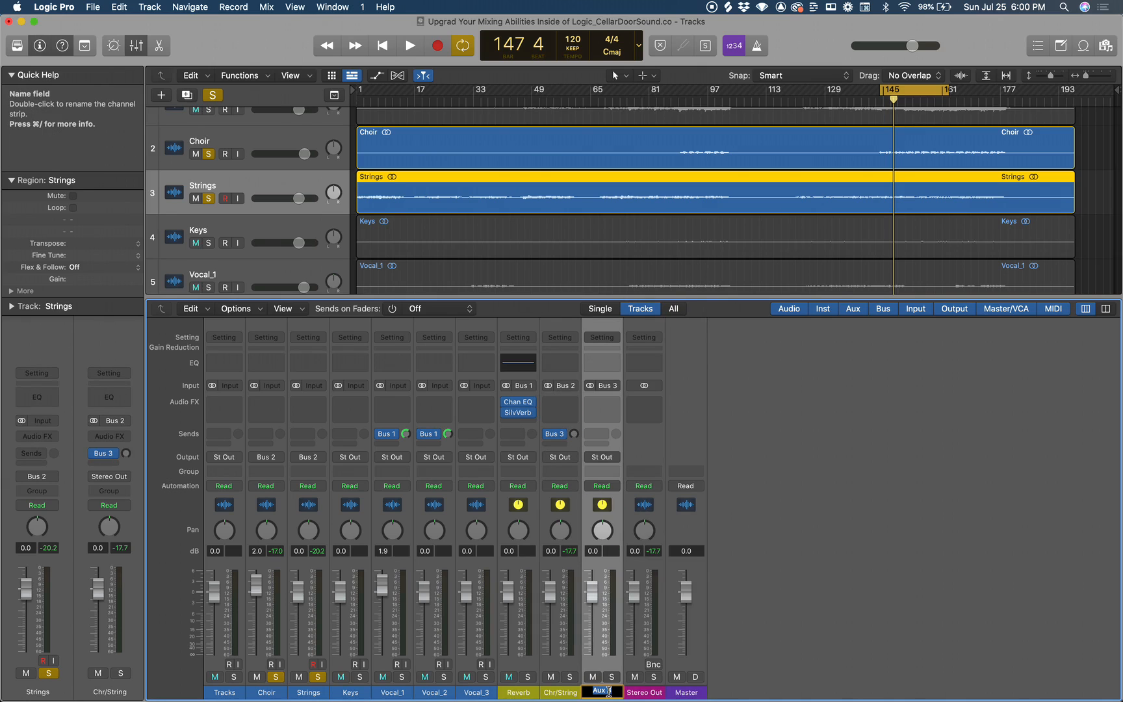
pyautogui.write('/str Verb')
pyautogui.press('Return')
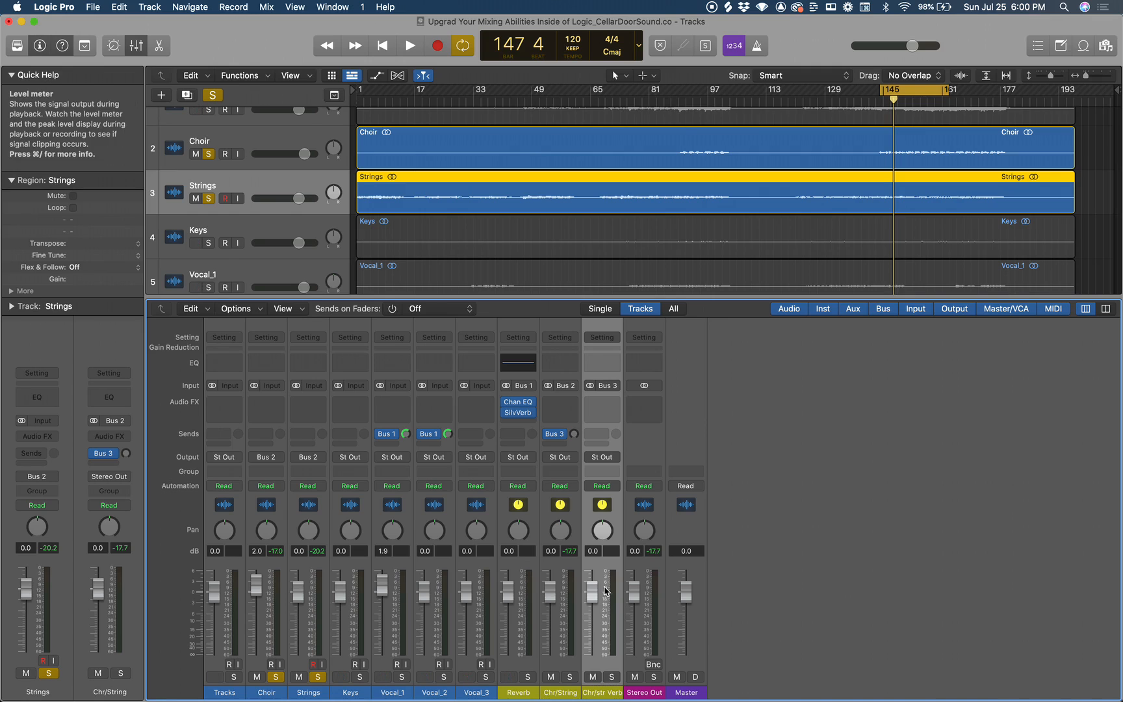
# Insert a stereo SilverVerb on the Chr/str Verb channel strip.
pyautogui.click(606, 403)
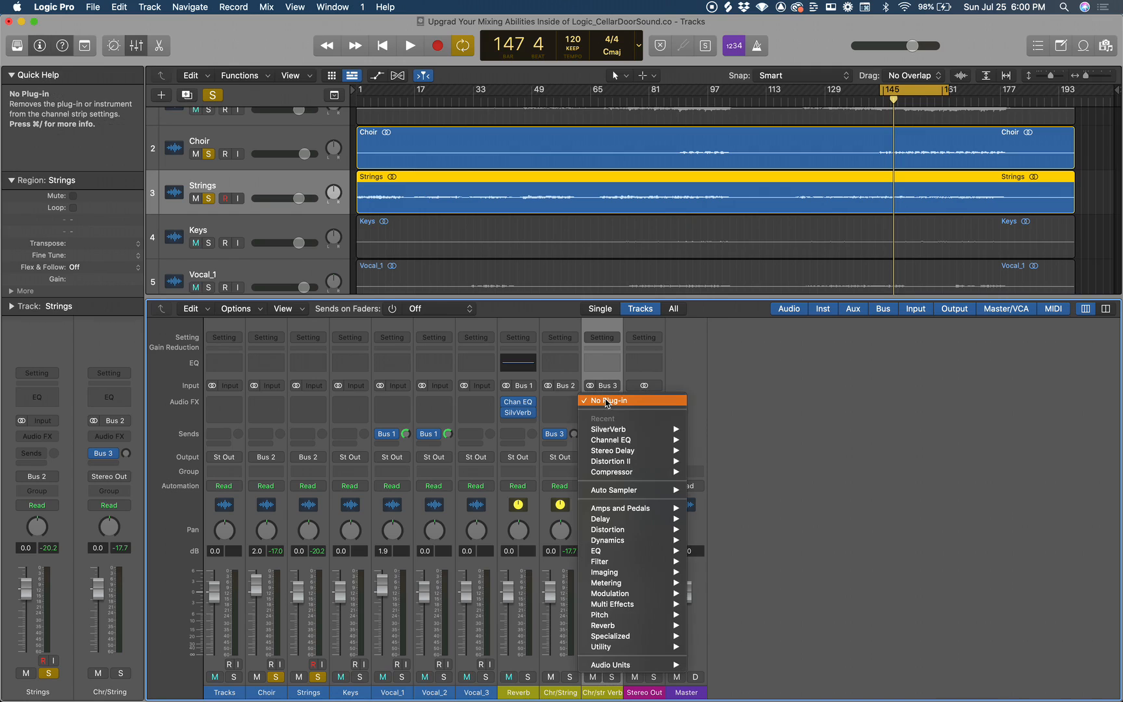
pyautogui.moveTo(630, 429)
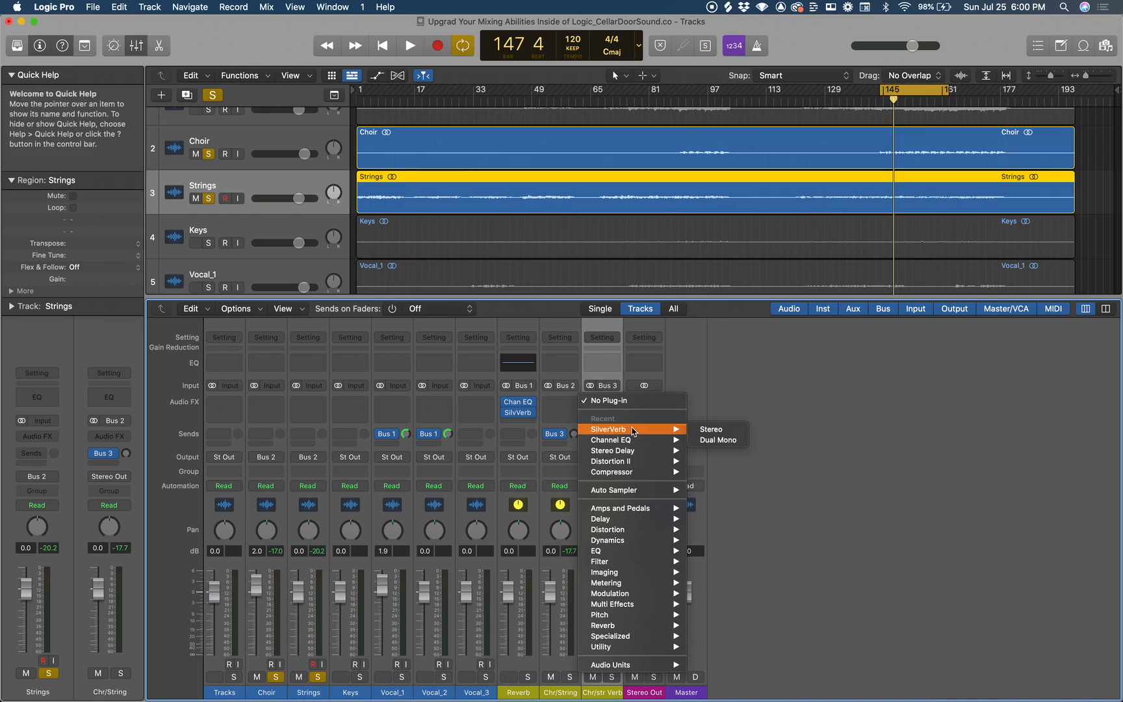
pyautogui.click(711, 429)
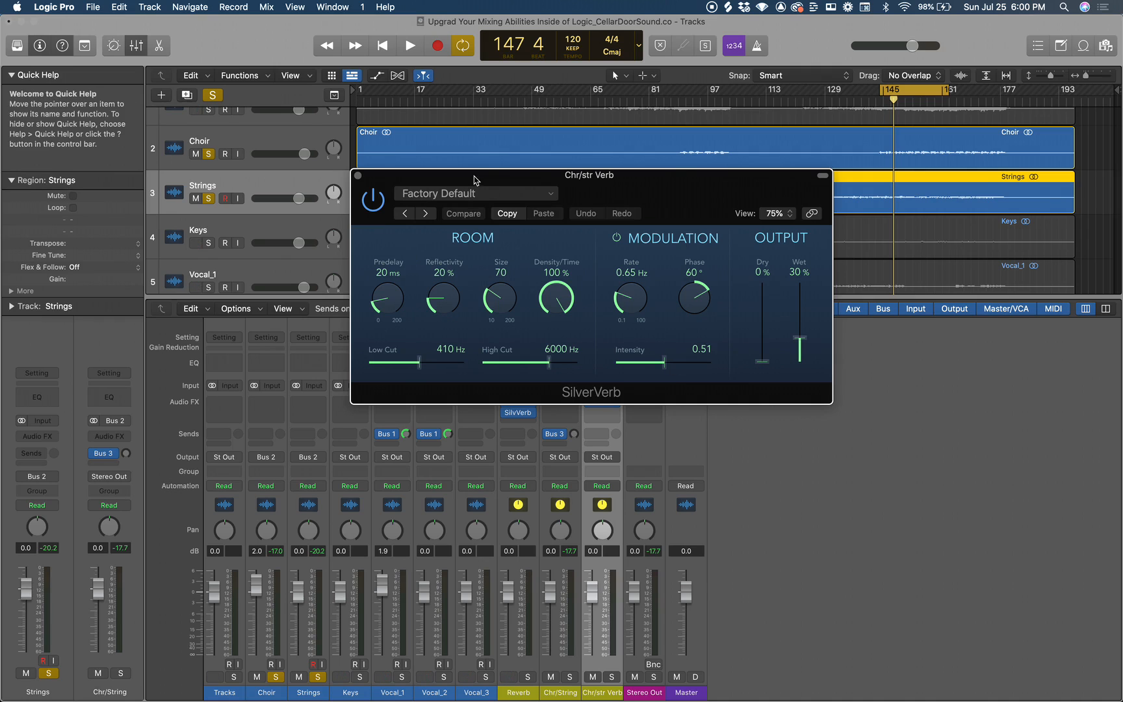
# Load the Hall preset in the Chr/str Verb SilverVerb and set its Size to 114.
pyautogui.moveTo(481, 175); pyautogui.dragTo(741, 178)
pyautogui.click(735, 195)
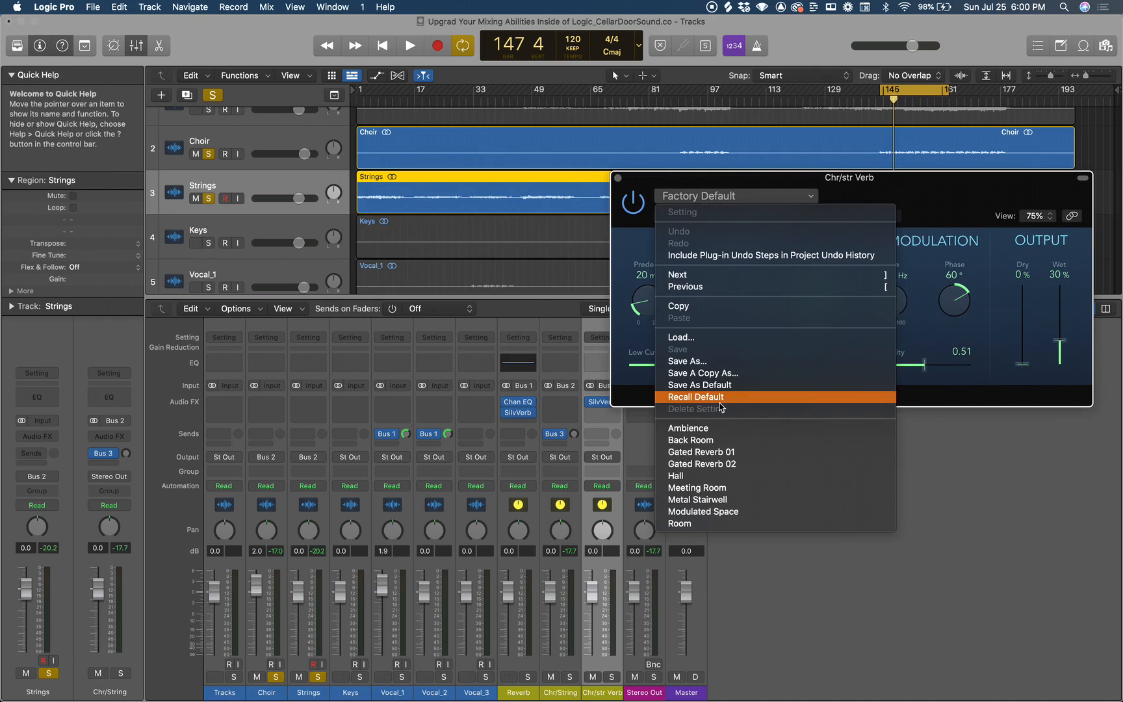
pyautogui.click(707, 477)
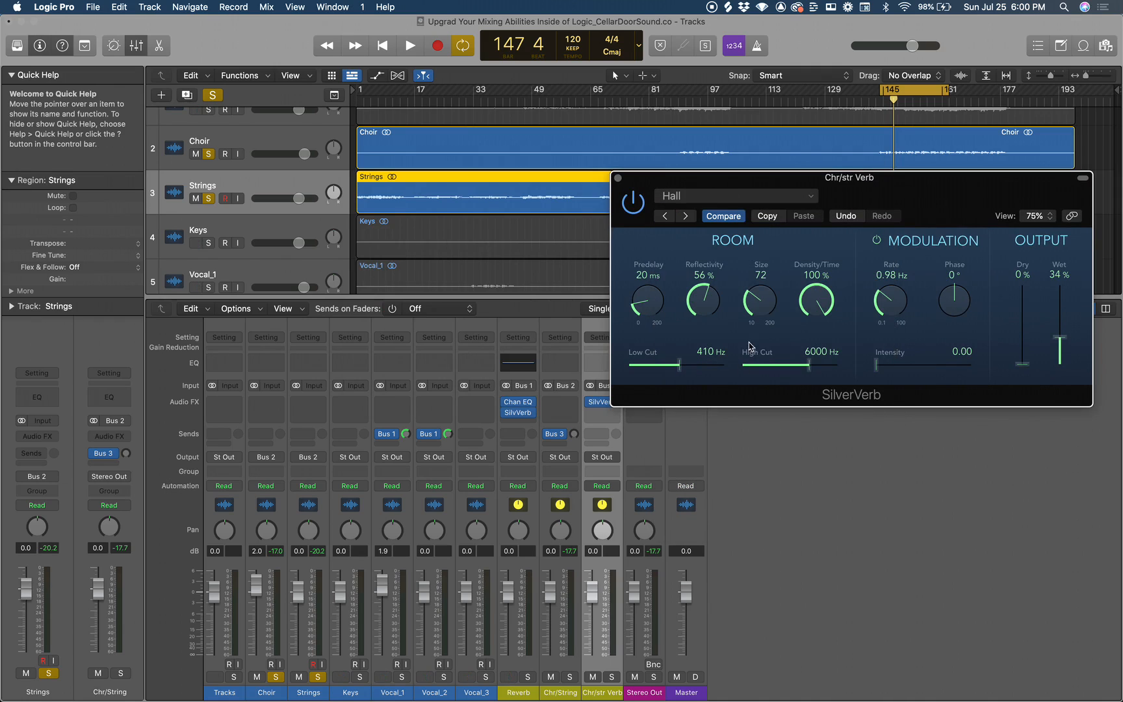
pyautogui.moveTo(761, 304); pyautogui.dragTo(763, 263)
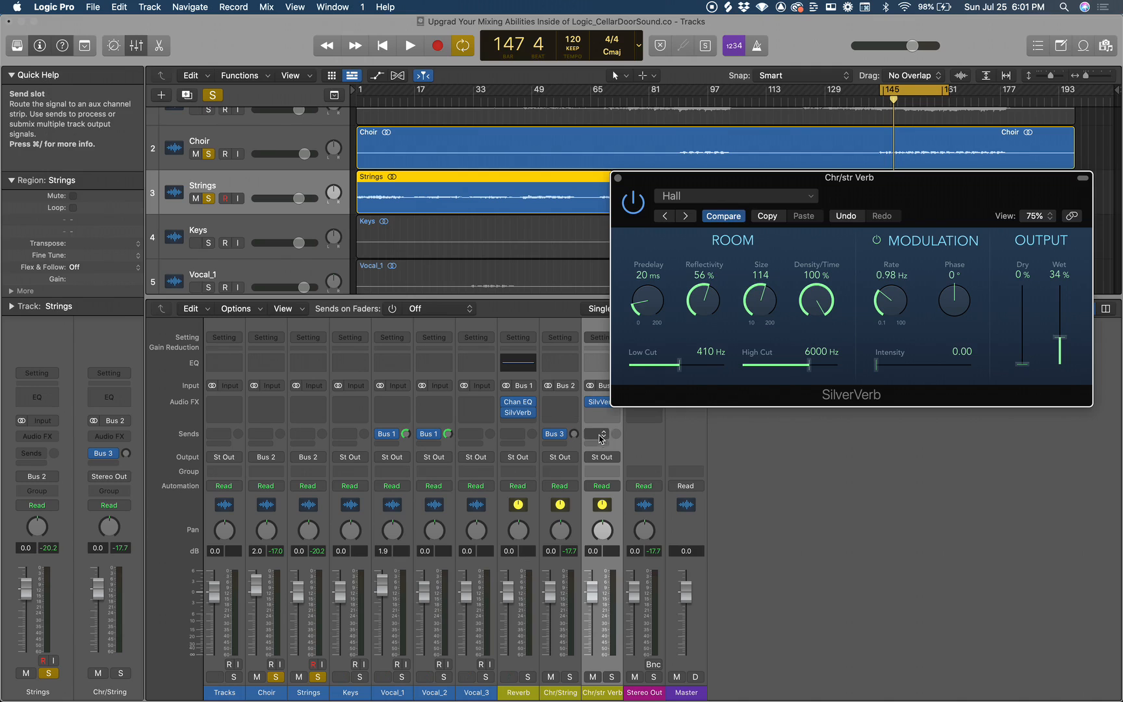
# During playback, raise the Chr/String send to Bus 3 to +0.6 dB and set the SilverVerb Predelay to 47 ms, then stop.
pyautogui.press('space')
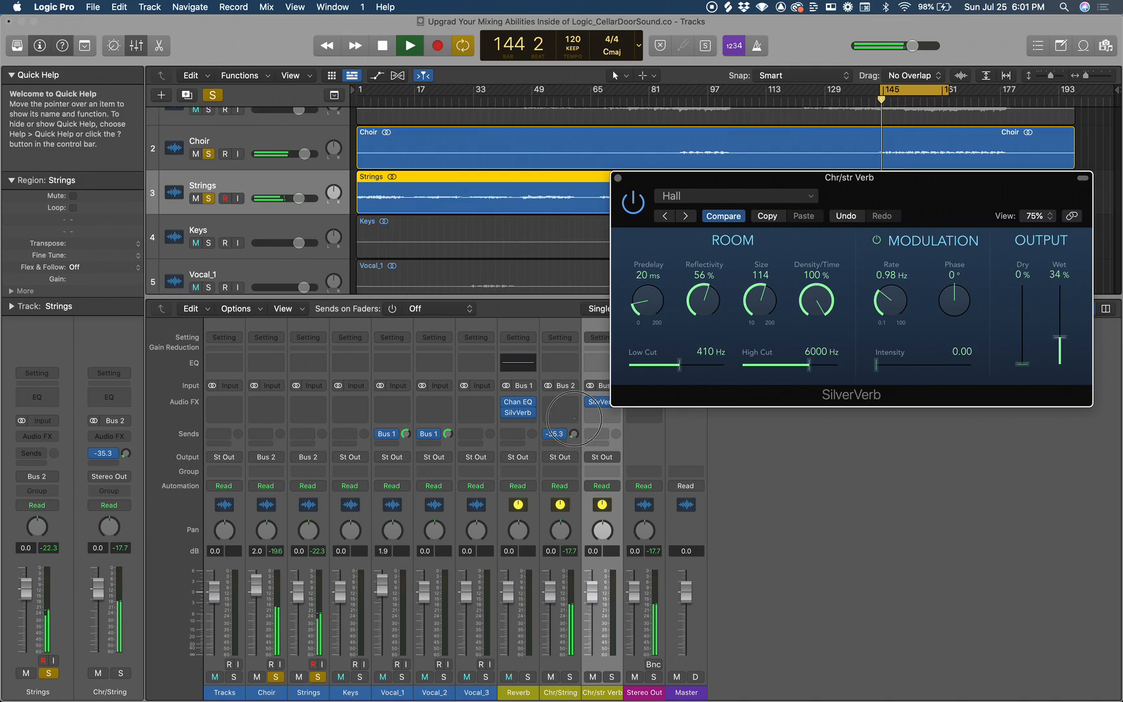
pyautogui.moveTo(576, 439); pyautogui.dragTo(563, 341)
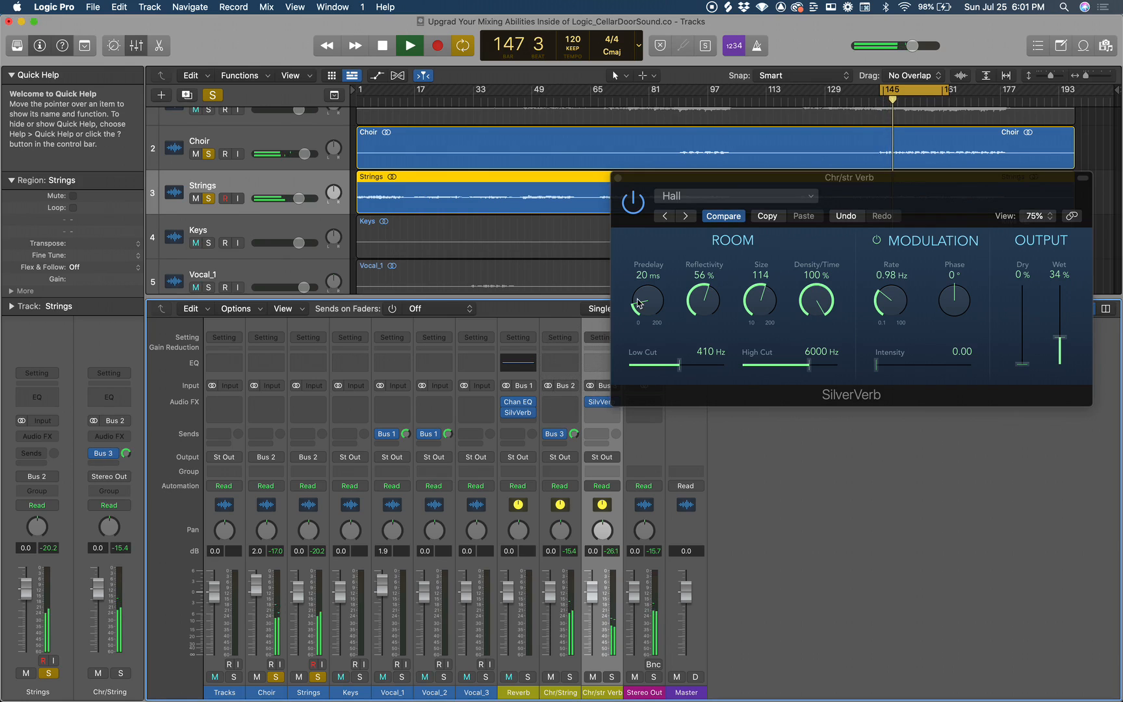
pyautogui.moveTo(646, 298); pyautogui.dragTo(637, 267)
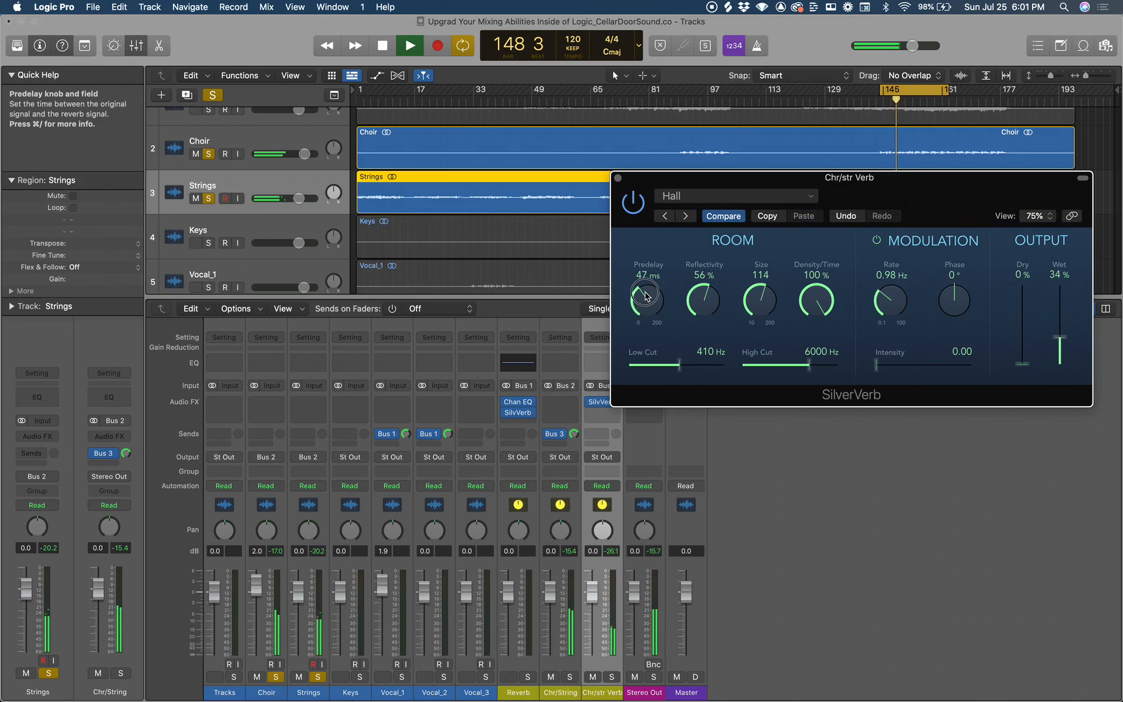
pyautogui.moveTo(576, 432); pyautogui.dragTo(574, 436)
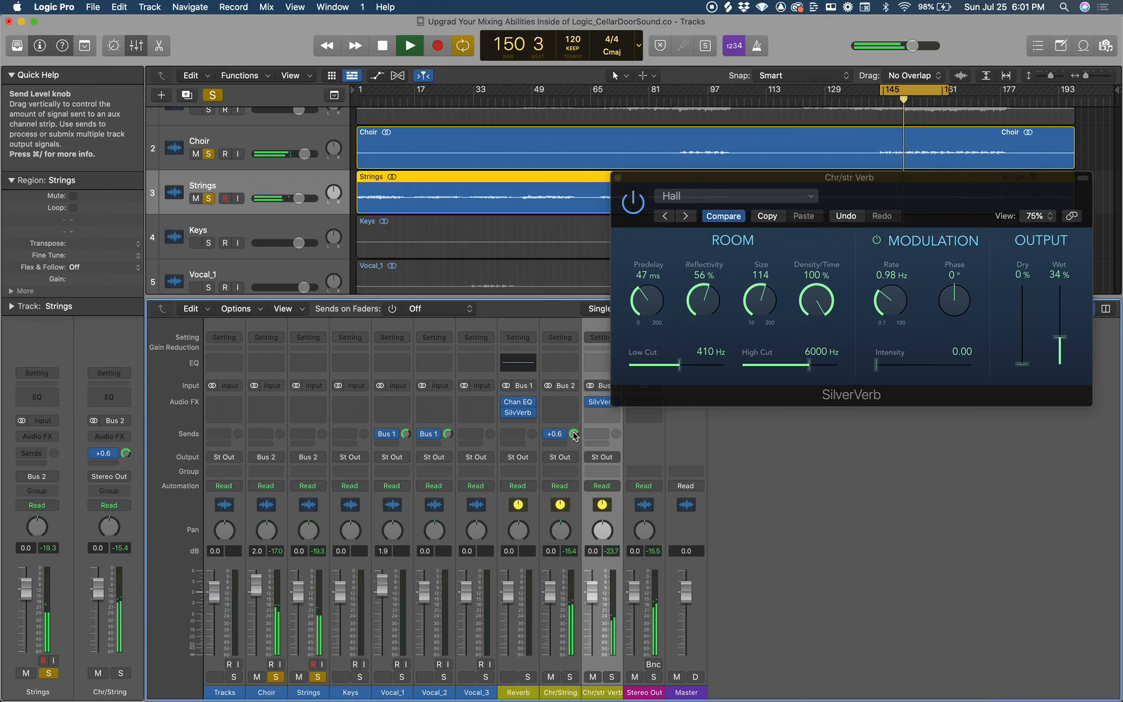
pyautogui.press('space')
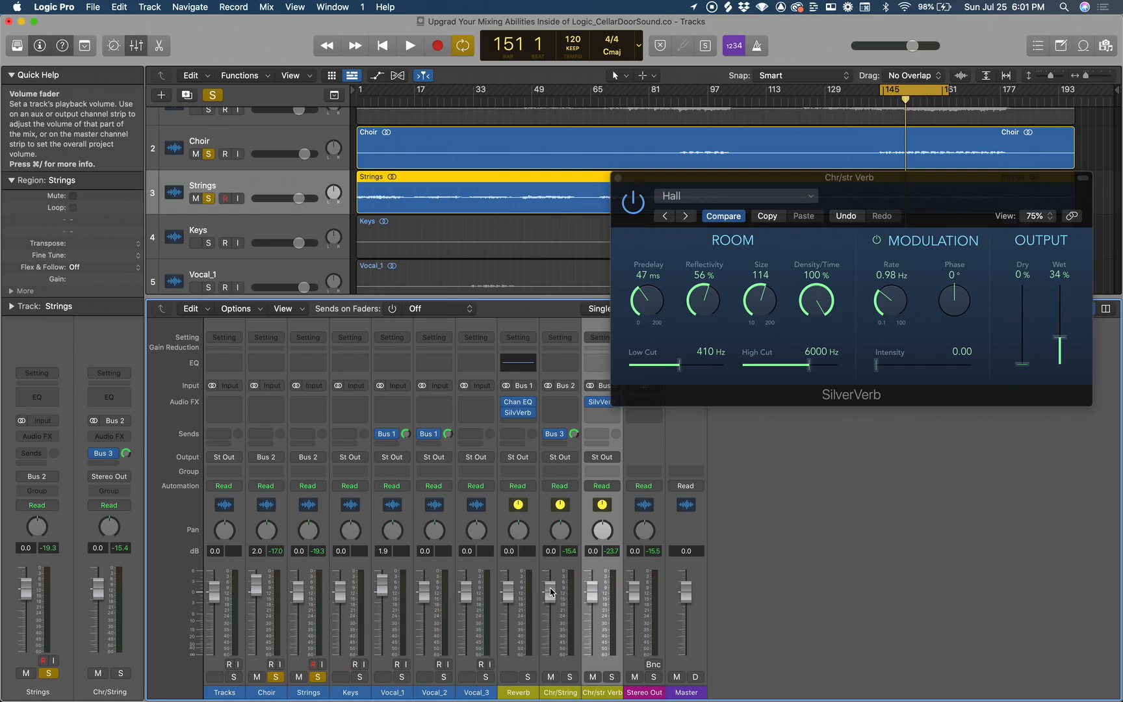
# Try the Chr/String fader at -2.3 dB, return it to 0.0 dB, and close the SilverVerb window.
pyautogui.moveTo(550, 589); pyautogui.dragTo(551, 598)
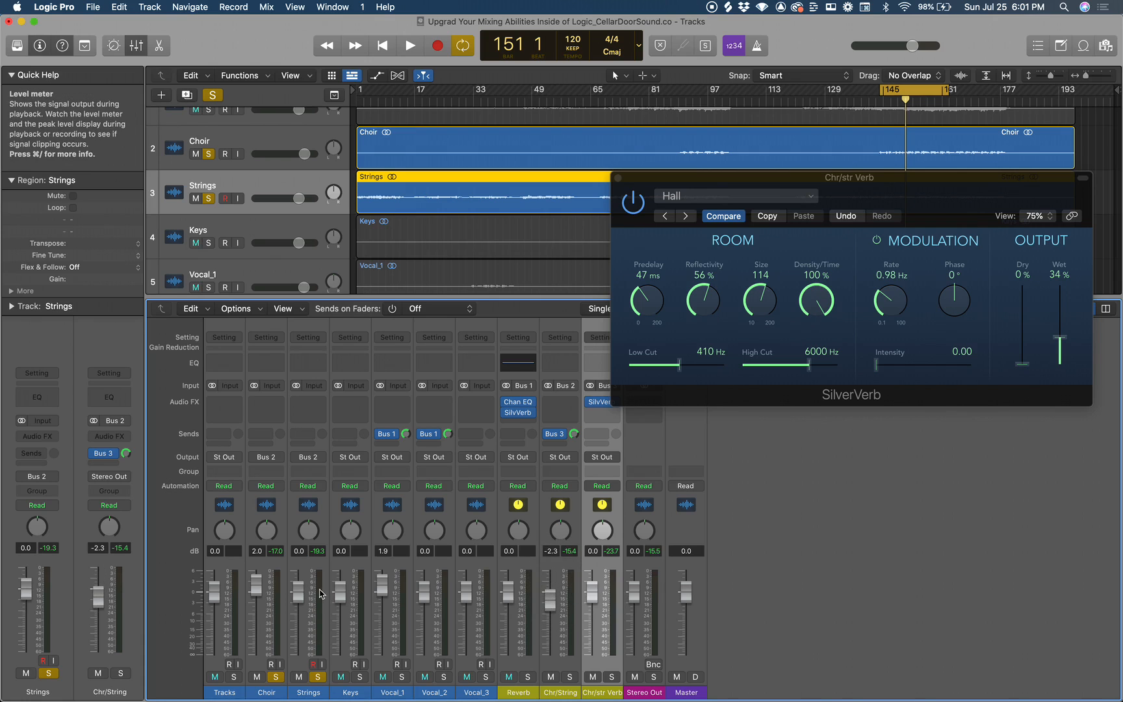
pyautogui.keyDown('alt'); pyautogui.click(551, 605); pyautogui.keyUp('alt')
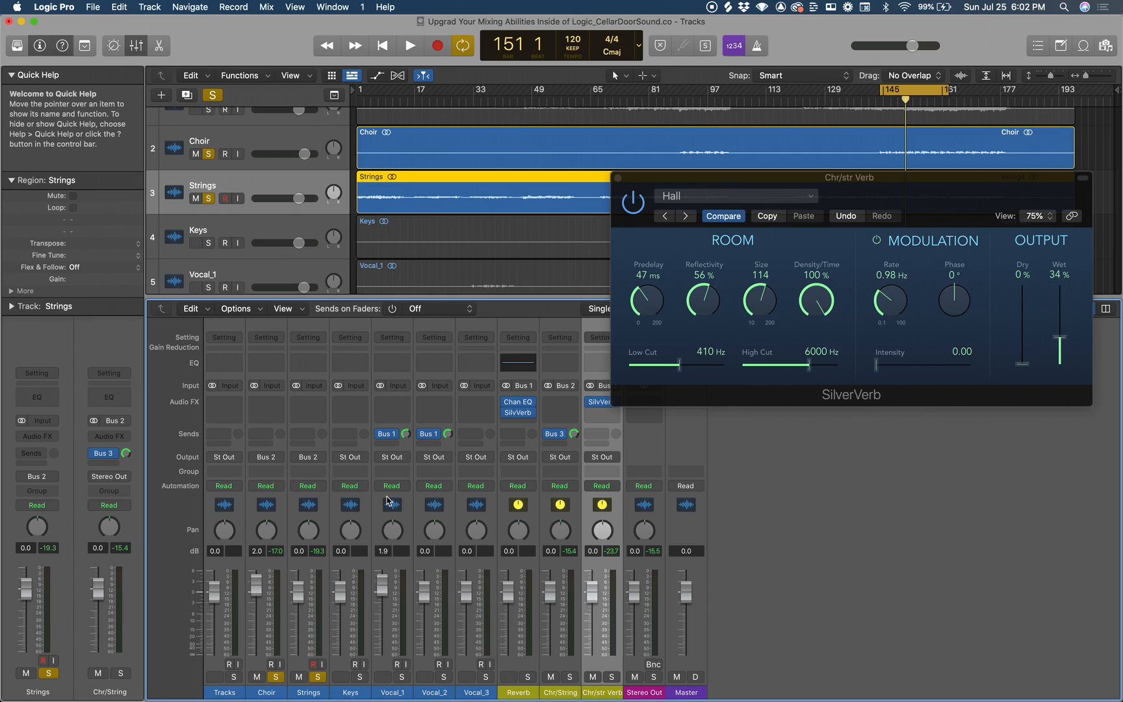
pyautogui.click(618, 177)
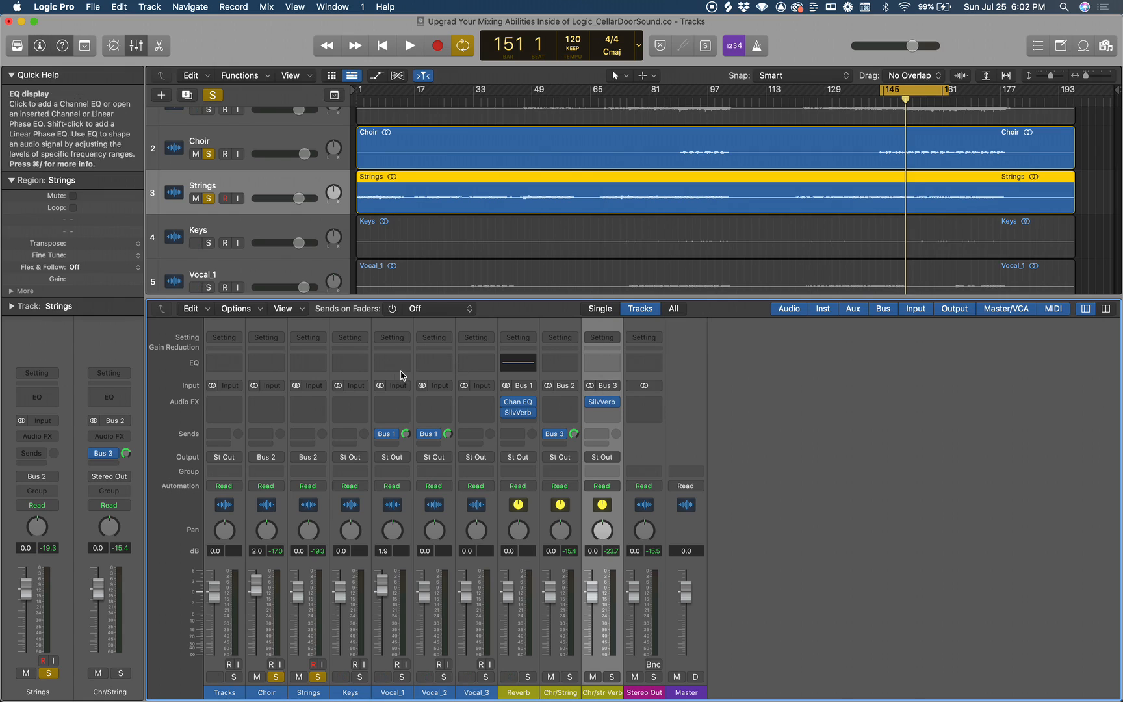
# Try a Compressor on the Tracks channel strip, browse its presets, and remove the plug-in.
pyautogui.click(237, 405)
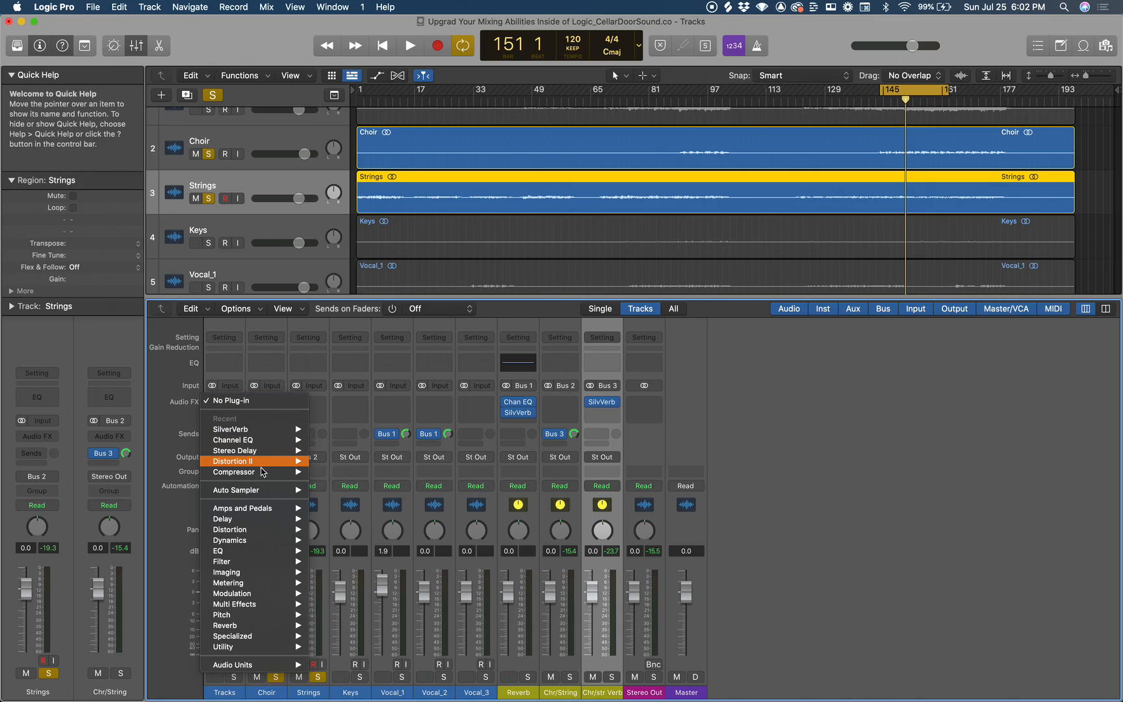
pyautogui.moveTo(296, 472)
pyautogui.click(337, 473)
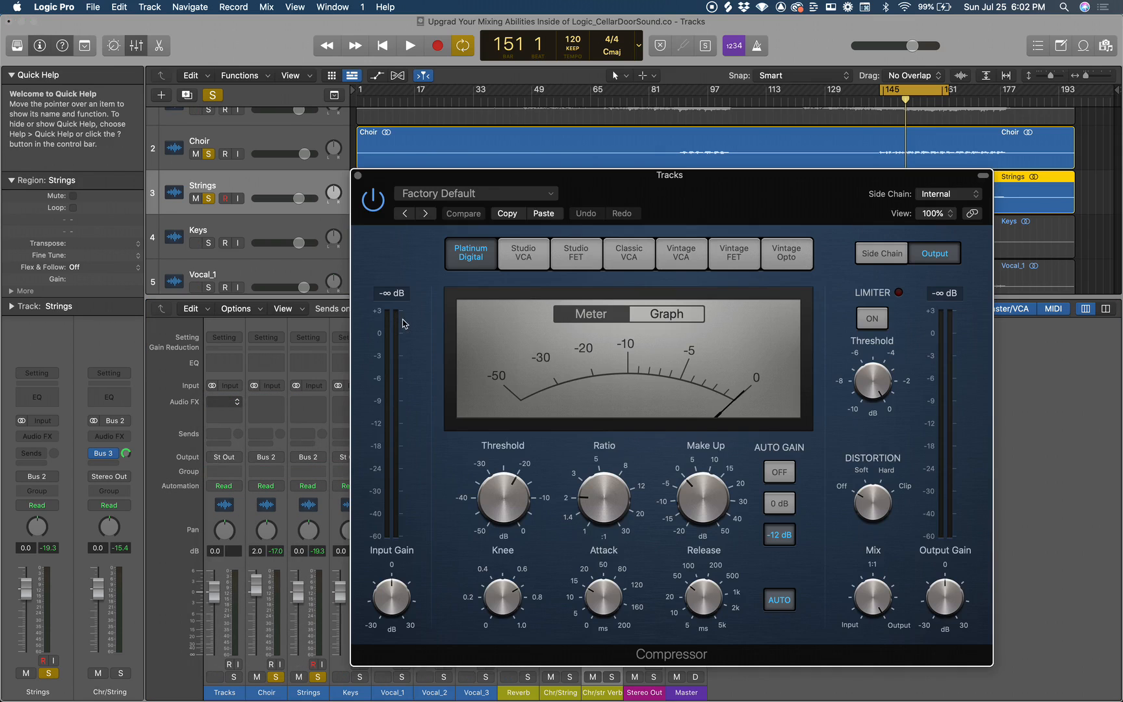
pyautogui.click(501, 195)
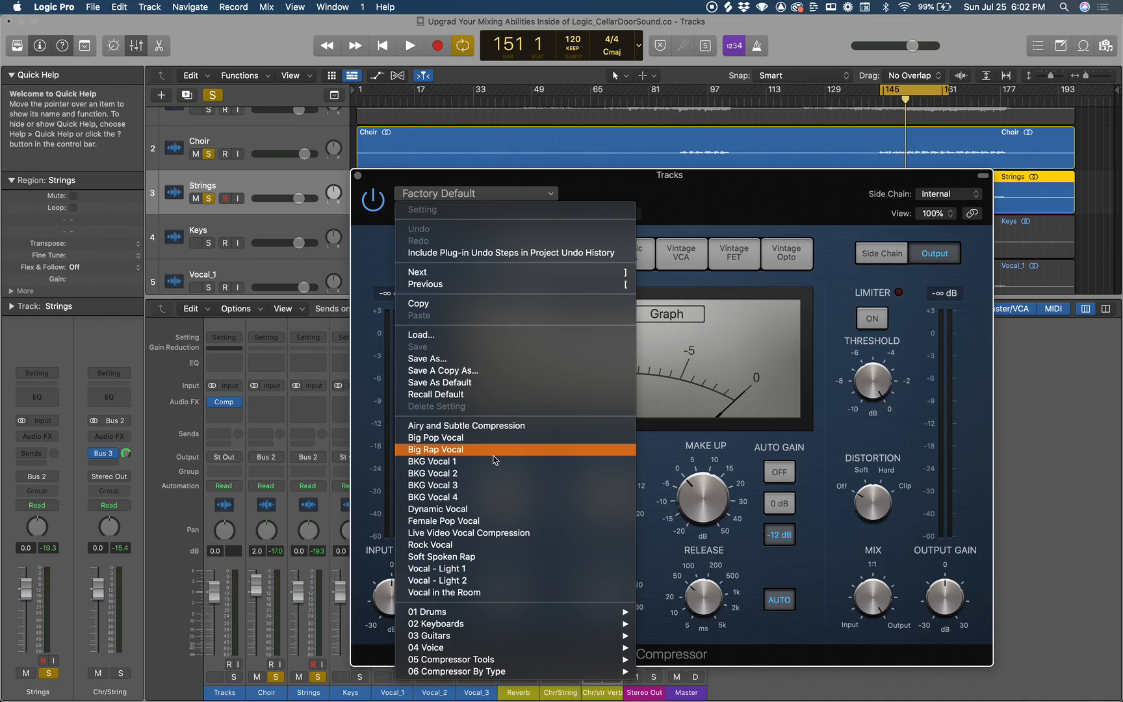
pyautogui.click(374, 250)
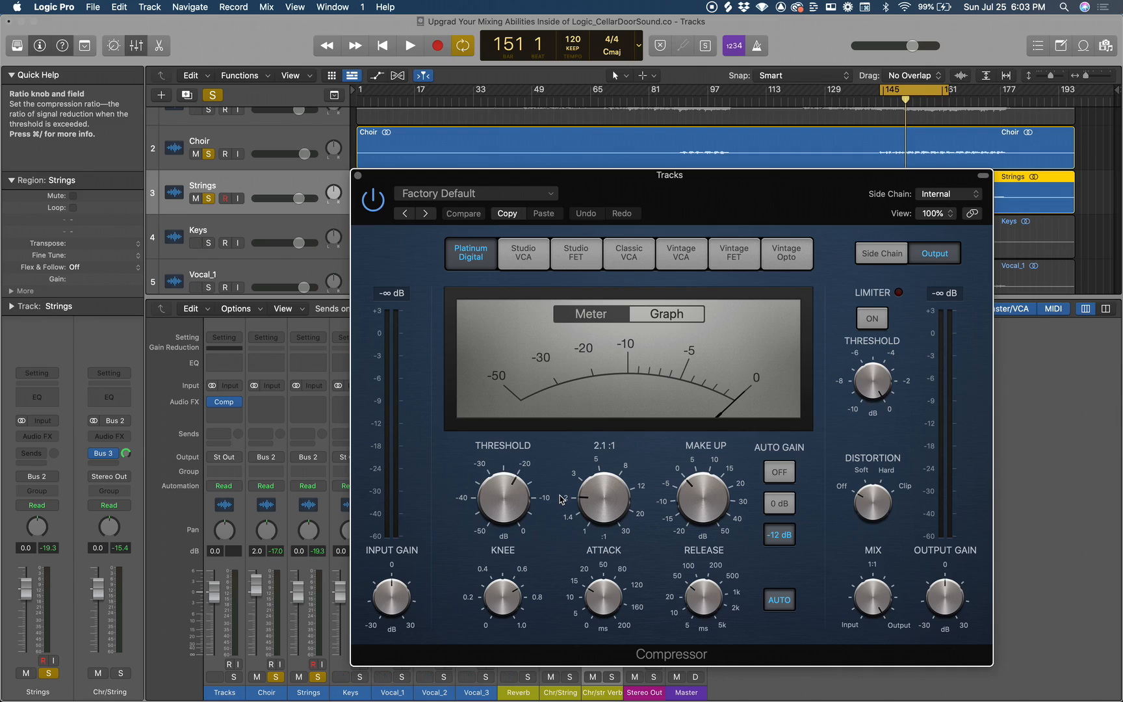
pyautogui.click(358, 176)
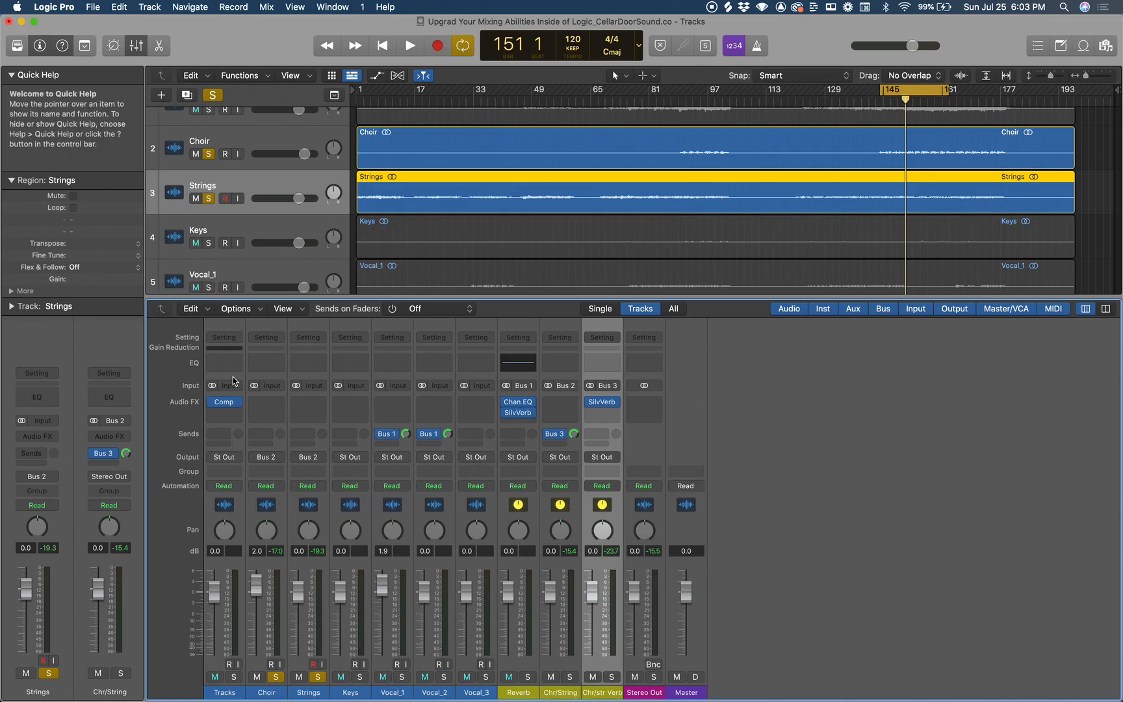
pyautogui.click(238, 404)
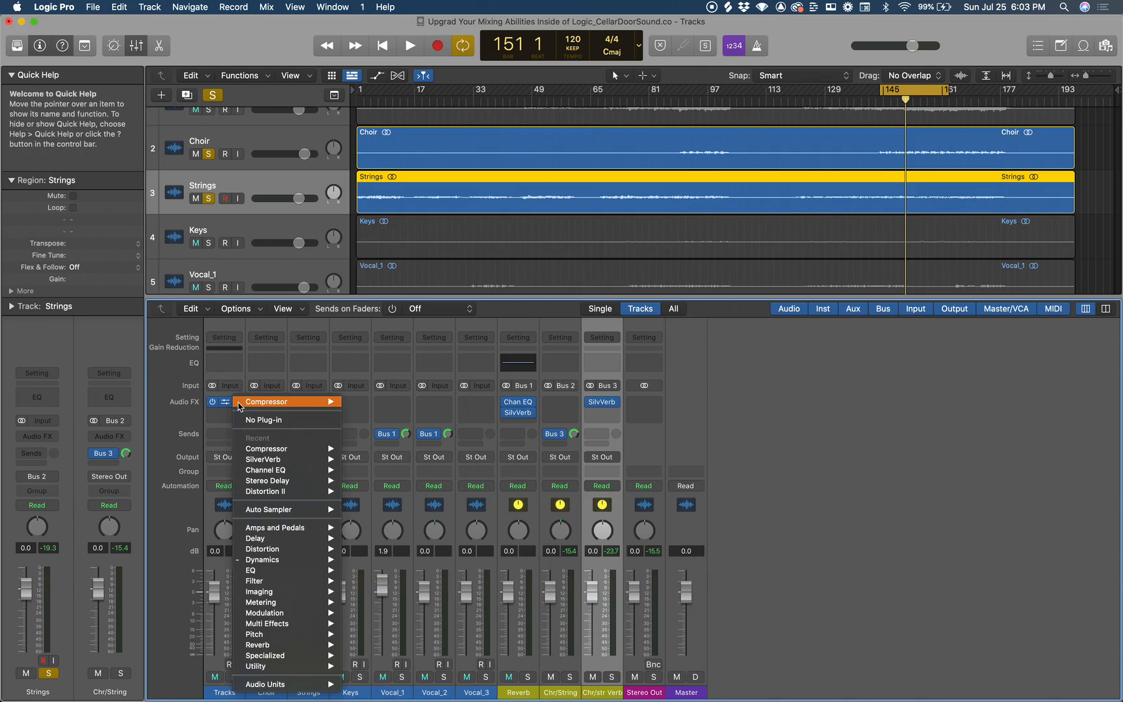
pyautogui.click(257, 417)
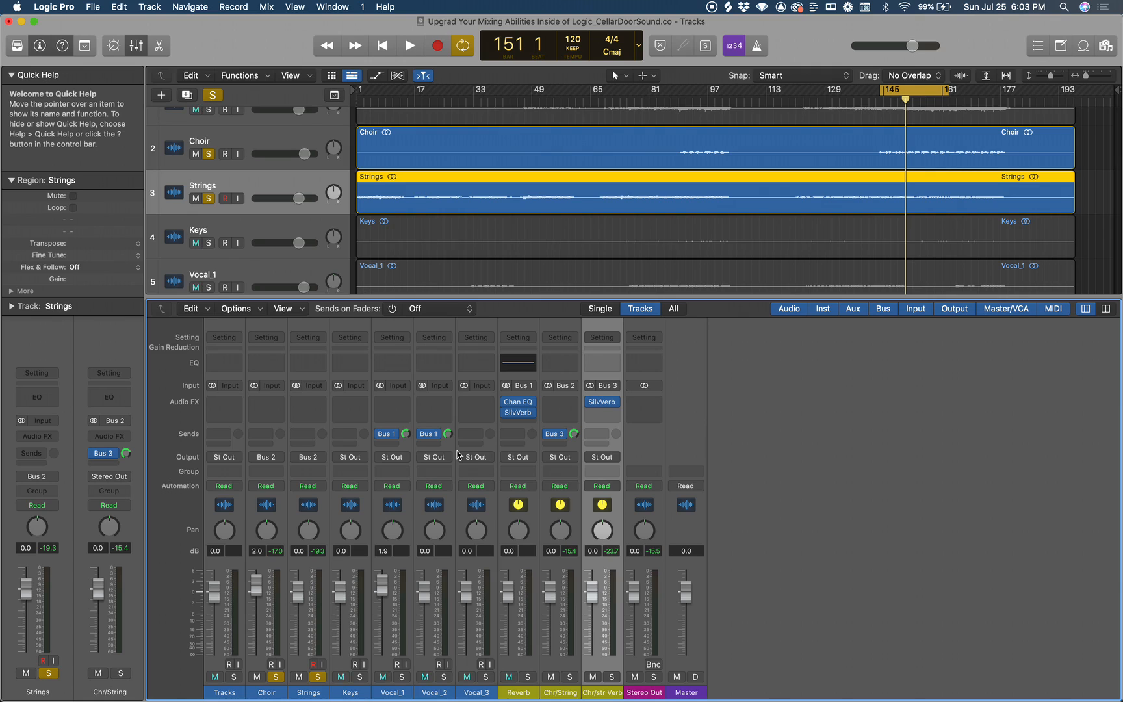
# Turn off solo on the Choir and Strings tracks.
pyautogui.click(208, 155)
pyautogui.click(209, 198)
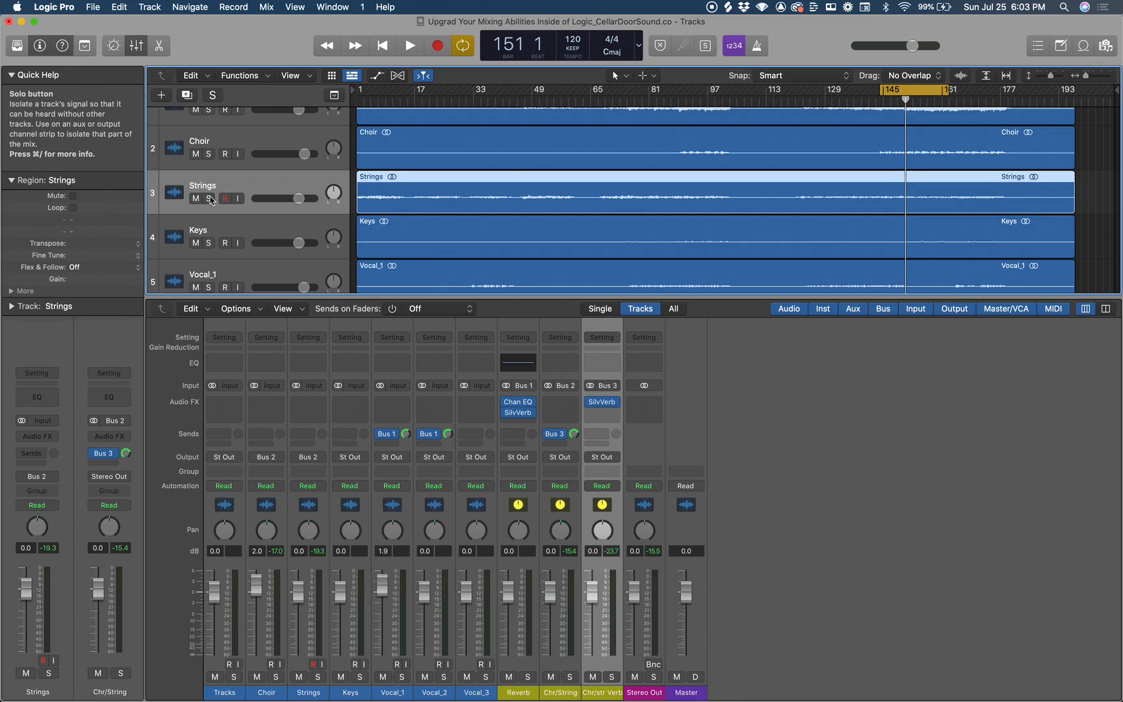